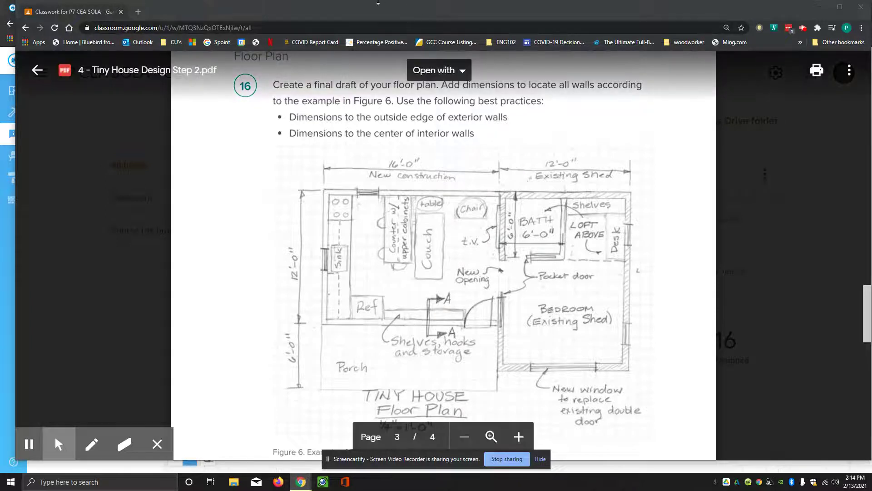
Switch from the assignment PDF to the Floorplanner project and set the thickness for drawing new walls to 4 3/4".
{"action": "left_click_drag", "start_coordinate": [321, 18], "coordinate": [871, 4]}
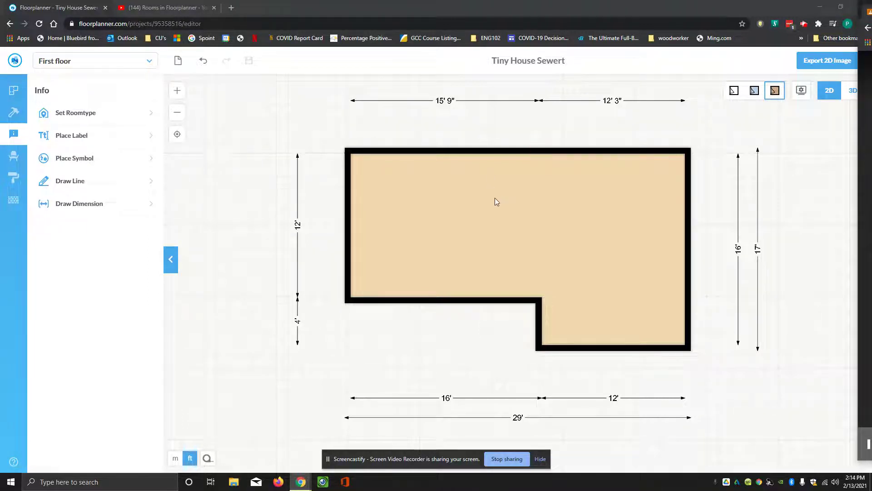
{"action": "left_click", "coordinate": [14, 113]}
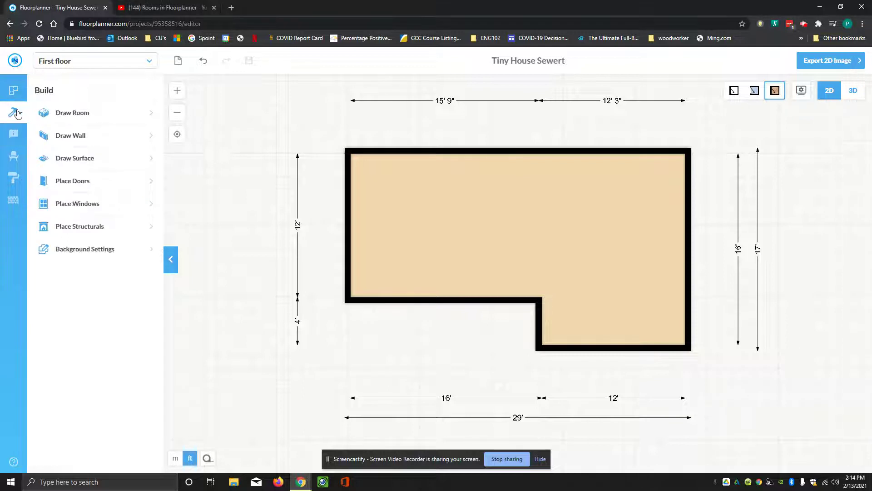
{"action": "left_click", "coordinate": [78, 136]}
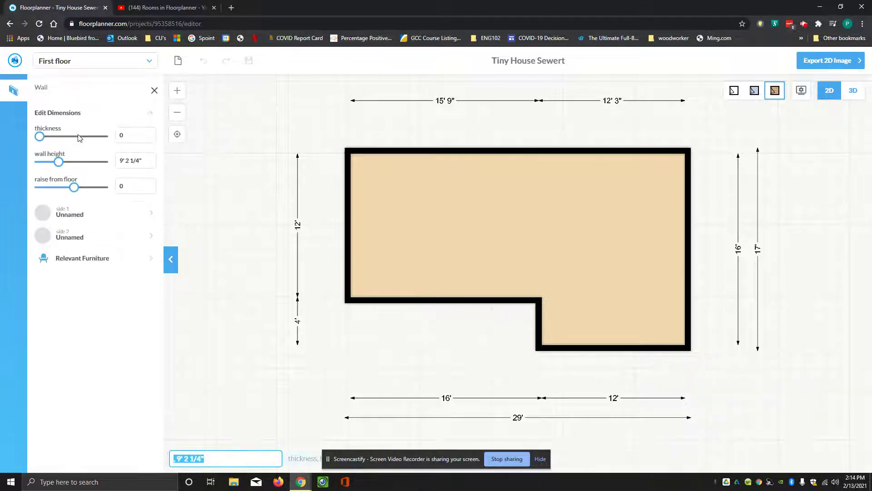
{"action": "left_click", "coordinate": [121, 135]}
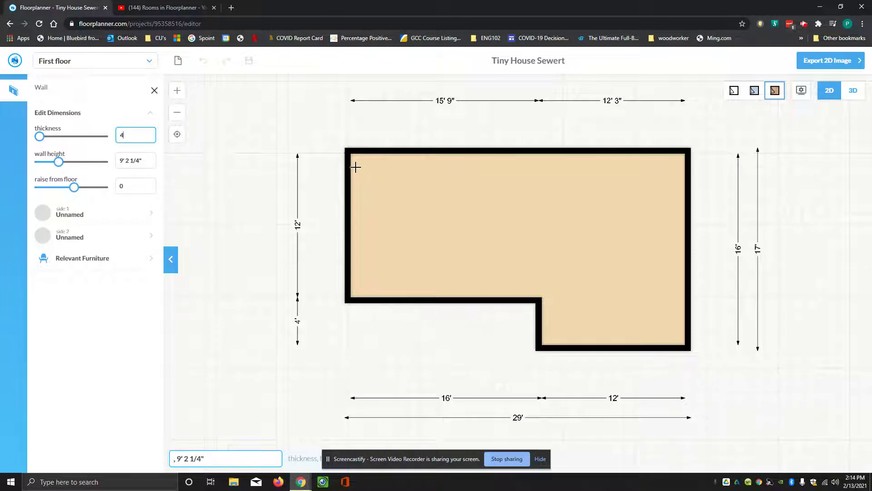
{"action": "type", "text": "4 3/4"}
{"action": "scroll", "coordinate": [539, 299], "scroll_direction": "up", "scroll_amount": 3}
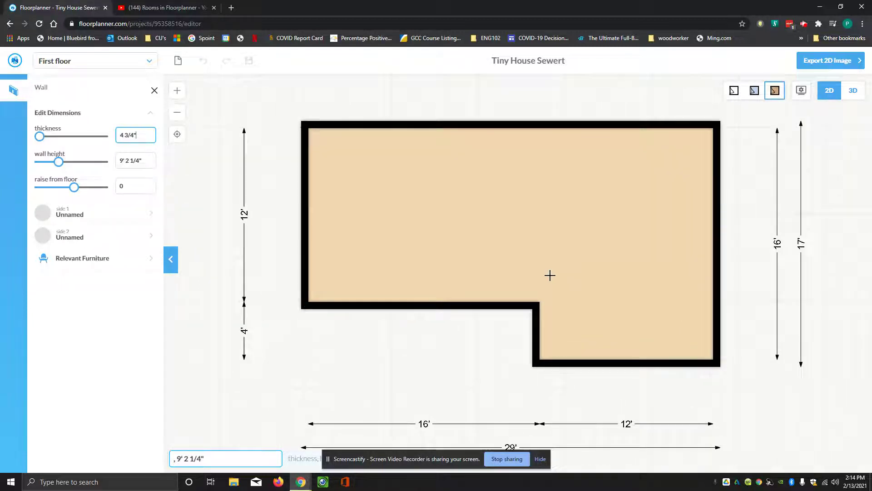
{"action": "left_click", "coordinate": [541, 291]}
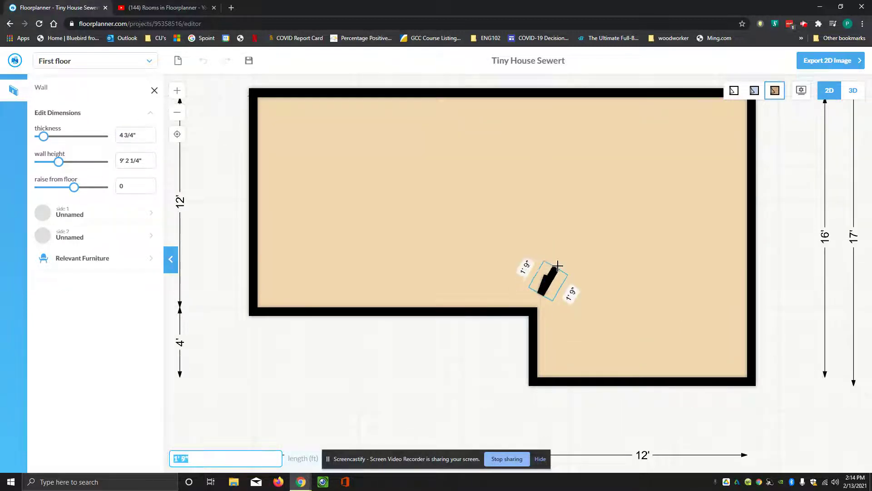
{"action": "key", "text": "Escape"}
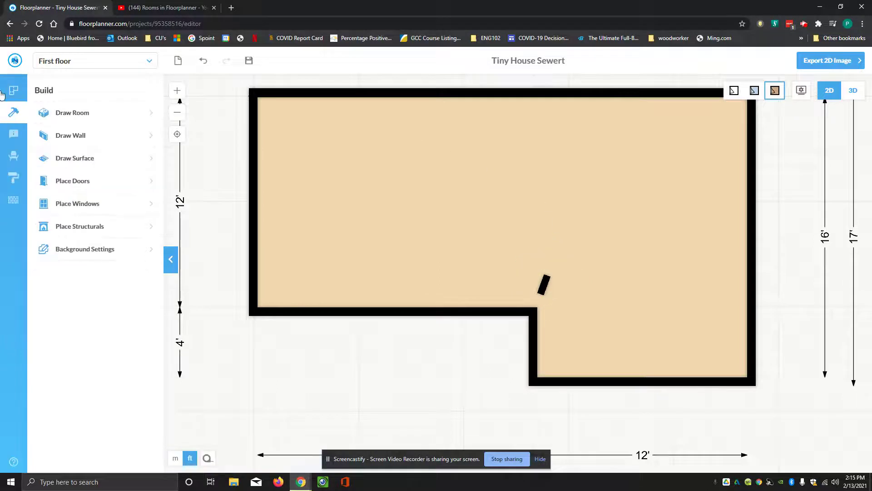
{"action": "left_click", "coordinate": [203, 61]}
Draw a straight interior wall about 12' 6" long from the plan's inner corner up to the opposite exterior wall.
{"action": "left_click", "coordinate": [75, 138]}
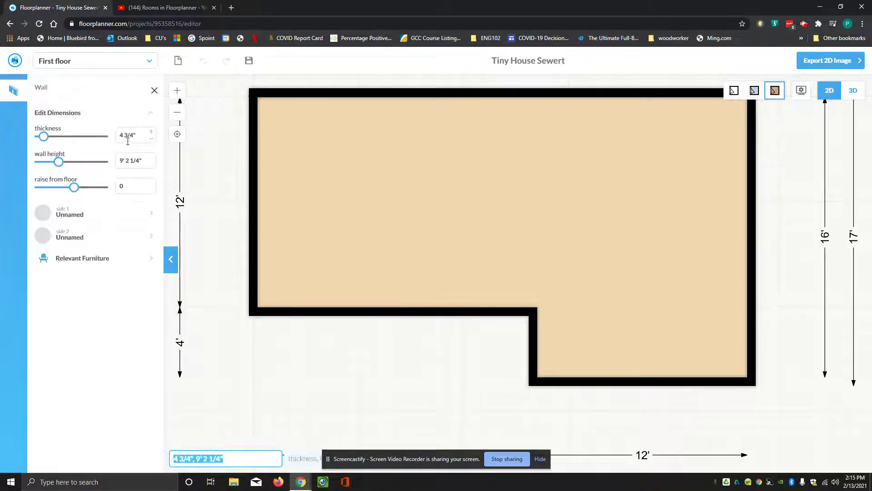
{"action": "left_click", "coordinate": [532, 312]}
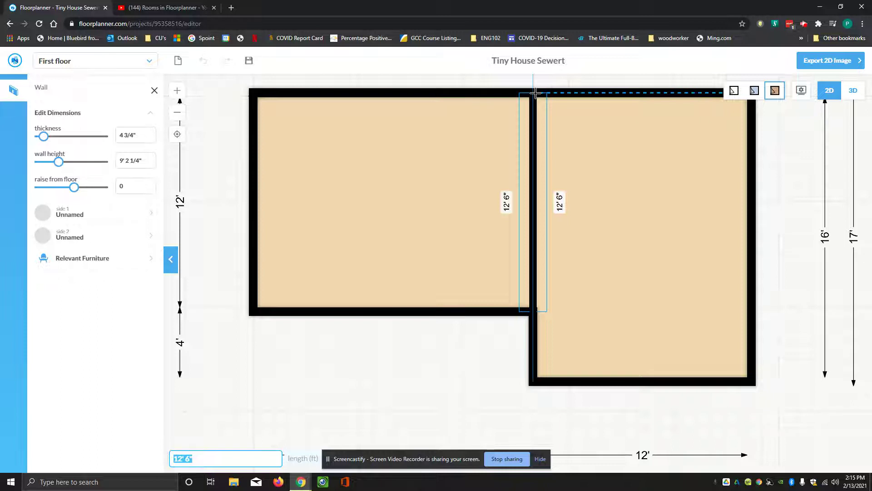
{"action": "left_click", "coordinate": [536, 93]}
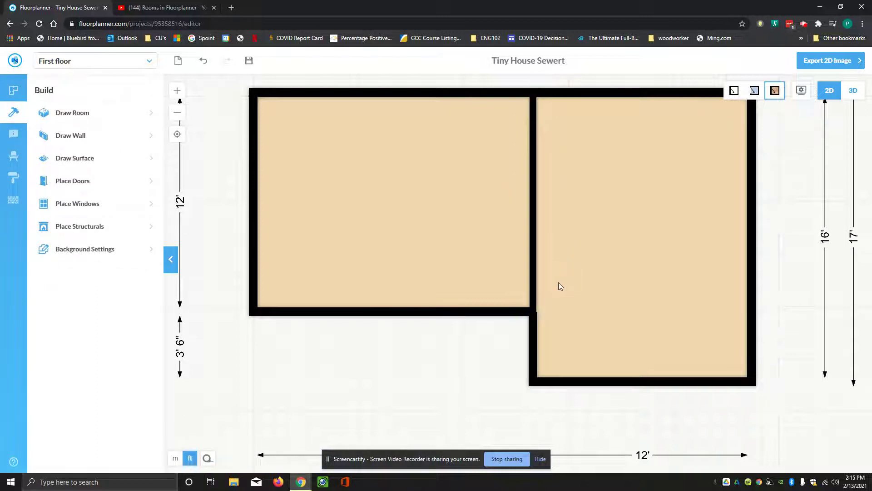
Shift the new interior wall across its axis to 36% to align it with the exterior wall below.
{"action": "scroll", "coordinate": [530, 345], "scroll_direction": "up", "scroll_amount": 5}
{"action": "scroll", "coordinate": [580, 273], "scroll_direction": "up", "scroll_amount": 4}
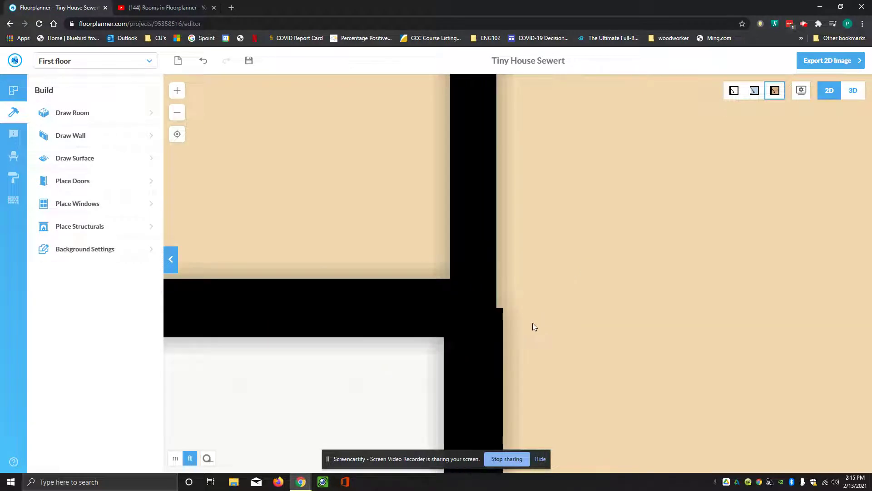
{"action": "scroll", "coordinate": [529, 329], "scroll_direction": "up", "scroll_amount": 2}
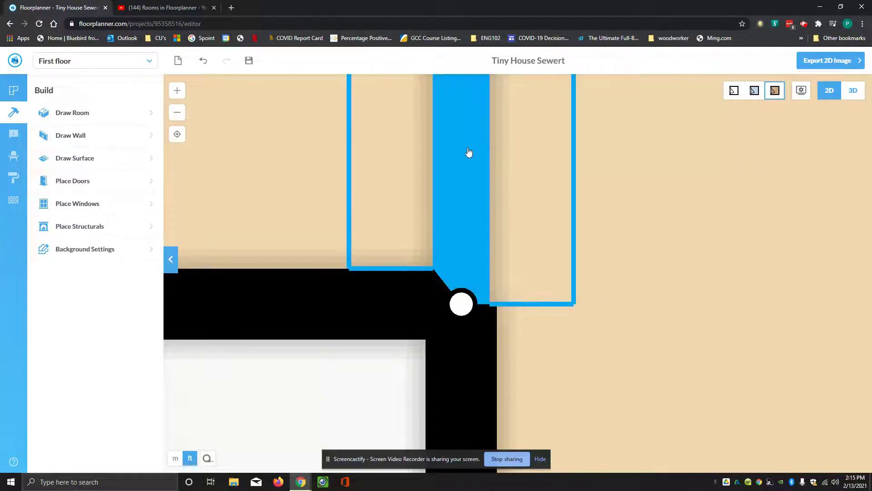
{"action": "left_click", "coordinate": [468, 151]}
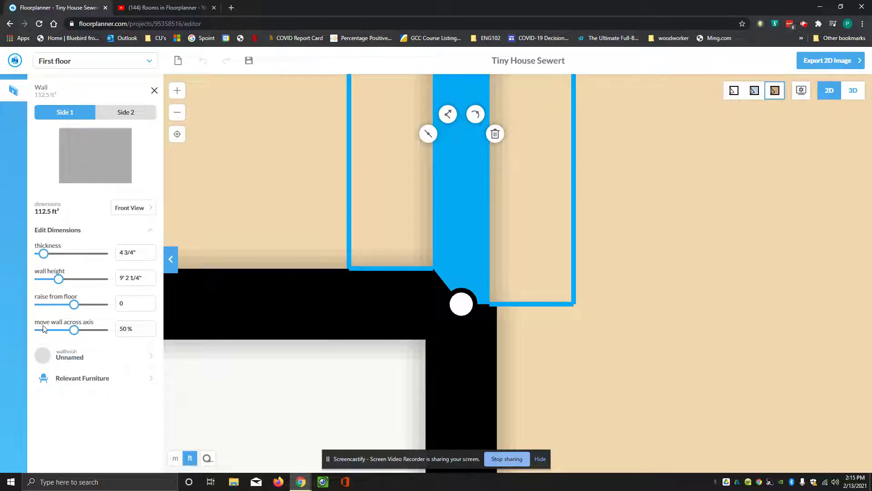
{"action": "left_click_drag", "start_coordinate": [73, 333], "coordinate": [68, 352]}
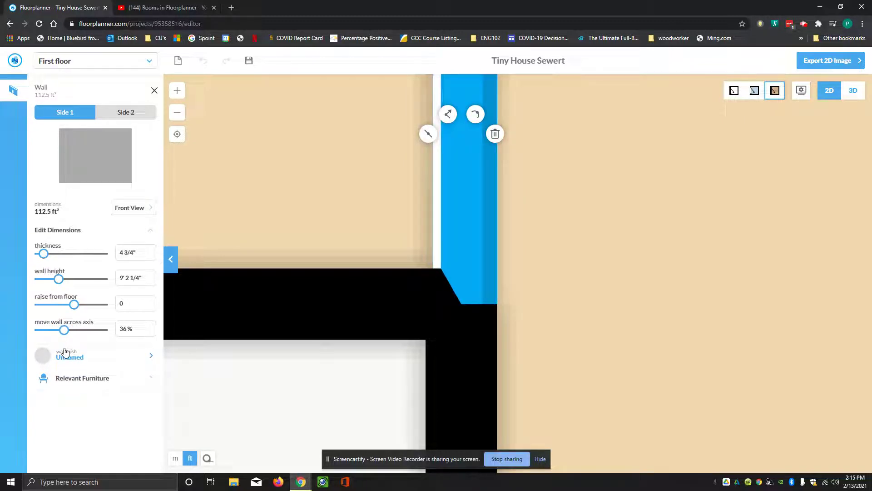
{"action": "left_click", "coordinate": [618, 221]}
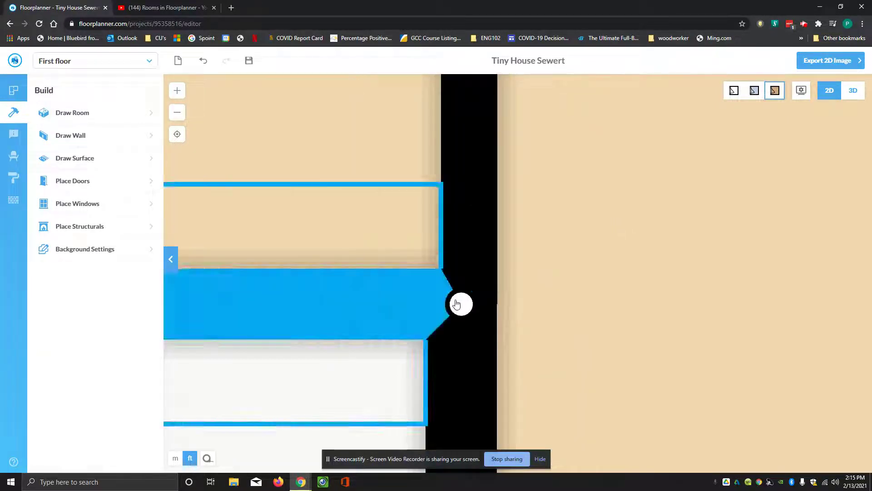
Adjust the interior wall's position across its axis to 39%.
{"action": "left_click", "coordinate": [481, 231]}
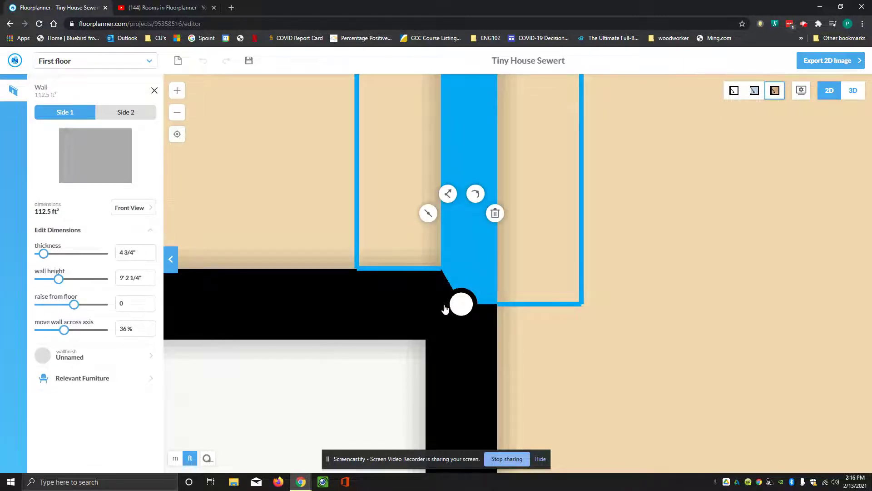
{"action": "left_click", "coordinate": [436, 299]}
{"action": "left_click", "coordinate": [495, 243]}
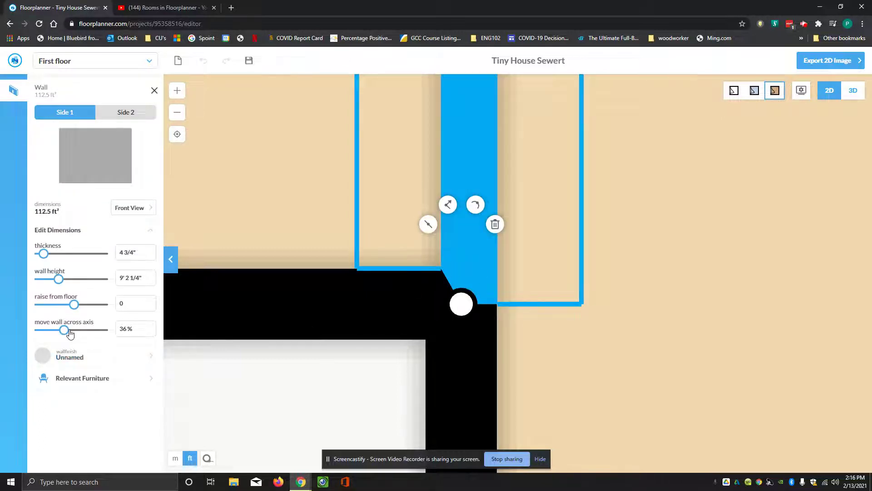
{"action": "left_click_drag", "start_coordinate": [66, 334], "coordinate": [68, 334]}
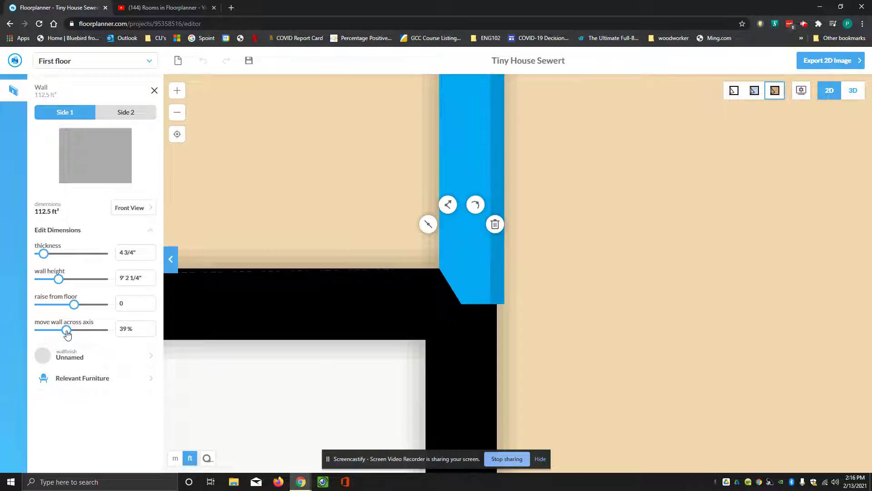
{"action": "left_click", "coordinate": [385, 179]}
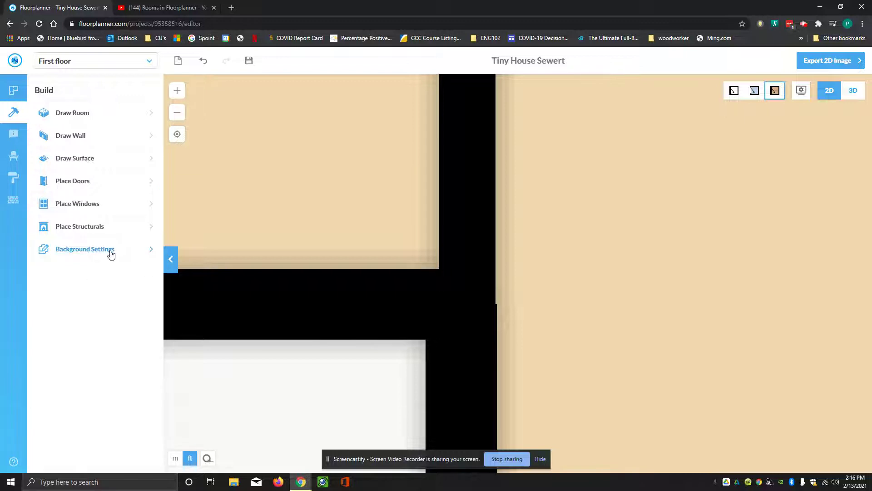
Set the interior wall's position across its axis to 37% so its face lines up with the exterior wall below.
{"action": "left_click", "coordinate": [471, 214]}
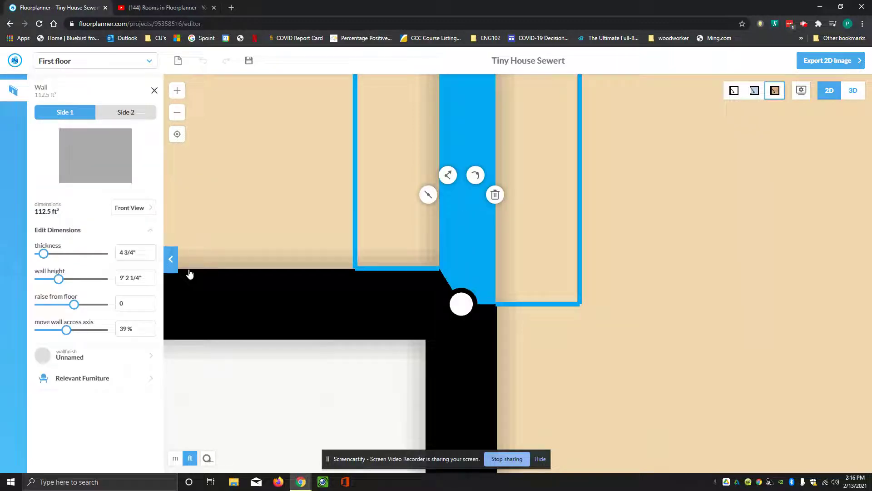
{"action": "left_click", "coordinate": [130, 329]}
{"action": "left_click_drag", "start_coordinate": [127, 328], "coordinate": [123, 330]}
{"action": "type", "text": "7"}
{"action": "key", "text": "Return"}
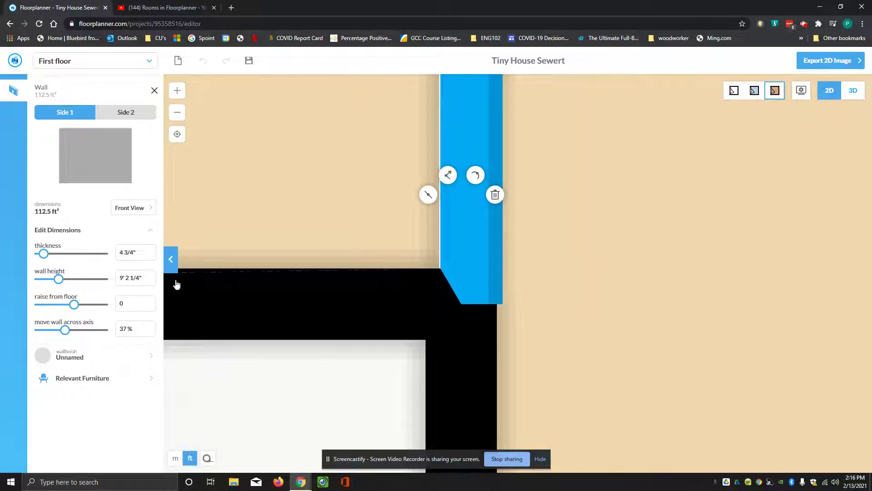
{"action": "left_click", "coordinate": [317, 178]}
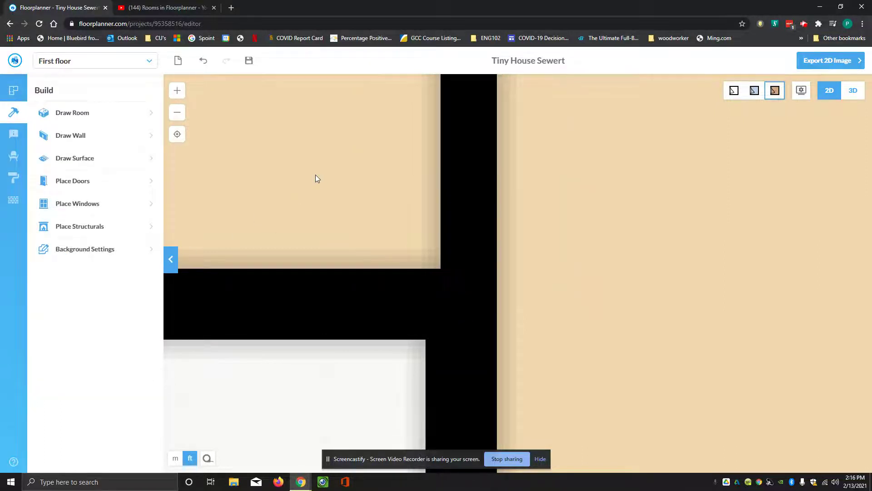
Draw two 4 3/4" walls enclosing a bathroom about 6' square in the corner between the dividing wall and the upper exterior wall.
{"action": "scroll", "coordinate": [474, 124], "scroll_direction": "down", "scroll_amount": 3}
{"action": "scroll", "coordinate": [590, 159], "scroll_direction": "down", "scroll_amount": 3}
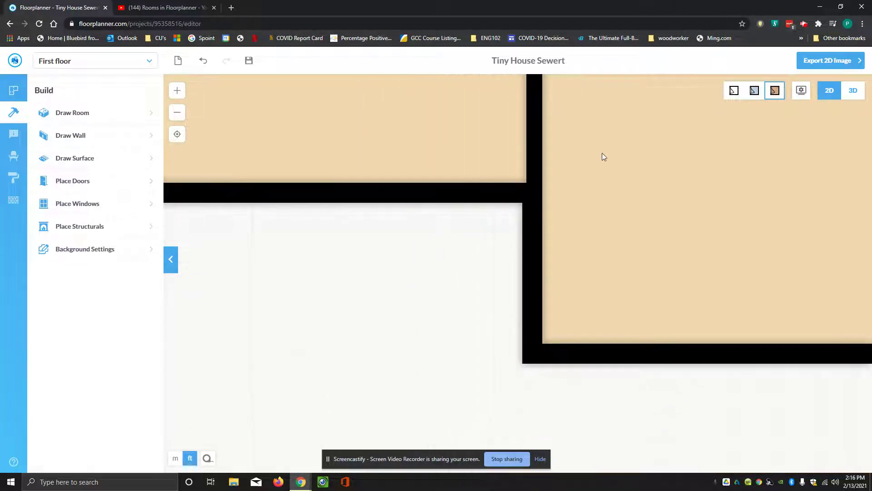
{"action": "left_click_drag", "start_coordinate": [637, 129], "coordinate": [582, 274]}
{"action": "scroll", "coordinate": [587, 237], "scroll_direction": "down", "scroll_amount": 3}
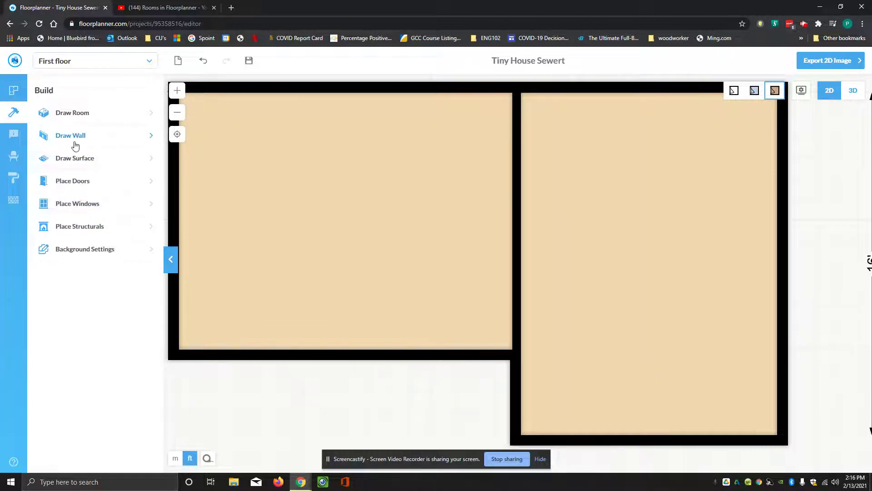
{"action": "left_click", "coordinate": [76, 143]}
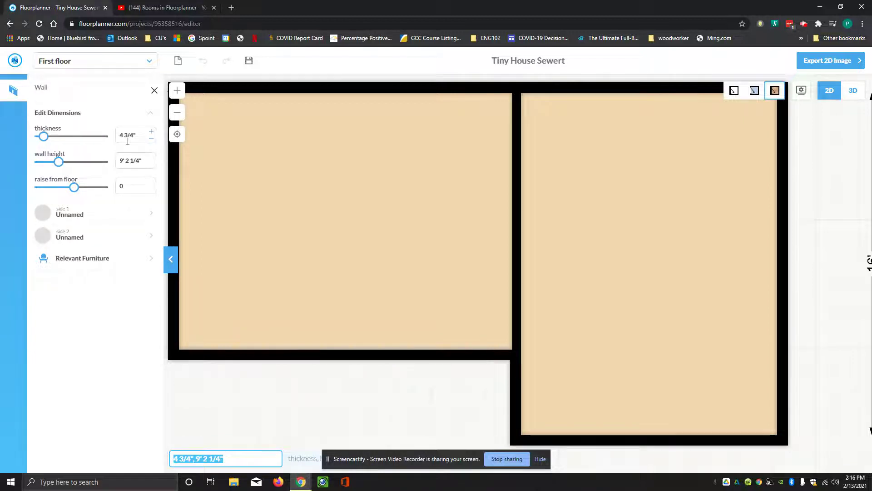
{"action": "left_click", "coordinate": [648, 87]}
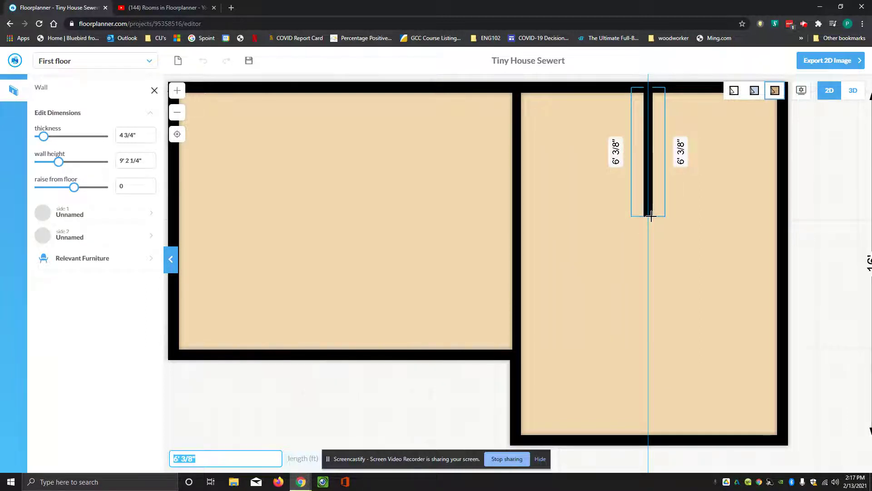
{"action": "left_click", "coordinate": [651, 215]}
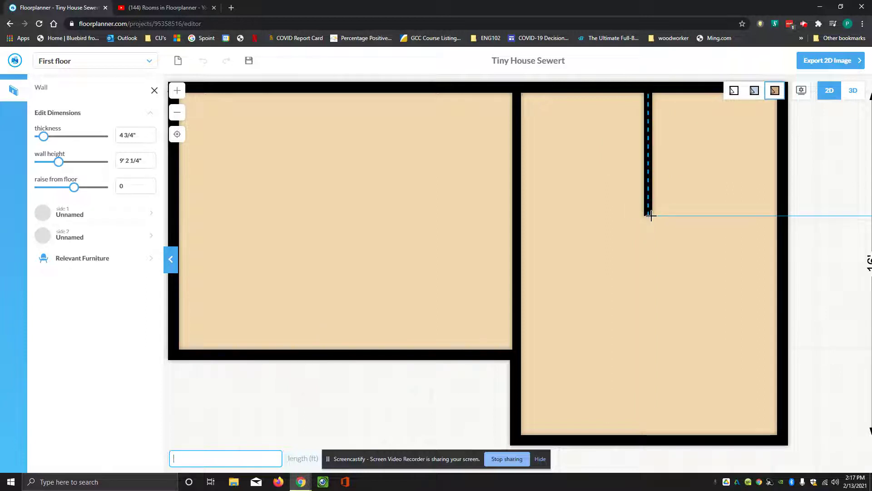
{"action": "left_click_drag", "start_coordinate": [525, 206], "coordinate": [604, 263]}
{"action": "key", "text": "Escape"}
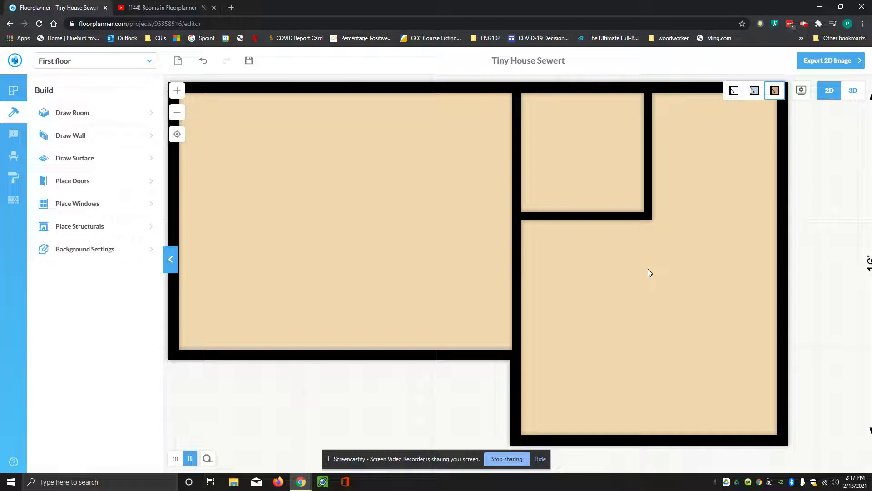
Set the bathroom's width to 6' by moving its outer partition away from the dividing wall.
{"action": "scroll", "coordinate": [695, 215], "scroll_direction": "up", "scroll_amount": 2}
{"action": "scroll", "coordinate": [700, 200], "scroll_direction": "down", "scroll_amount": 4}
{"action": "left_click_drag", "start_coordinate": [714, 182], "coordinate": [681, 269]}
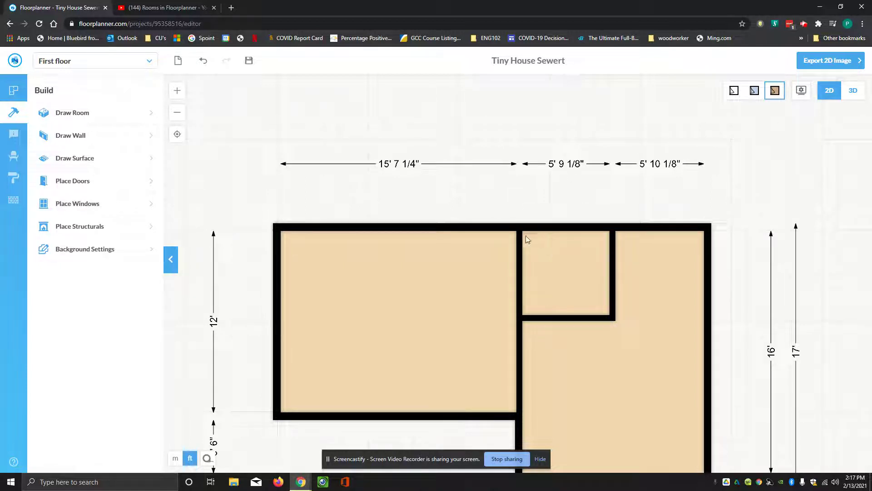
{"action": "left_click", "coordinate": [577, 164]}
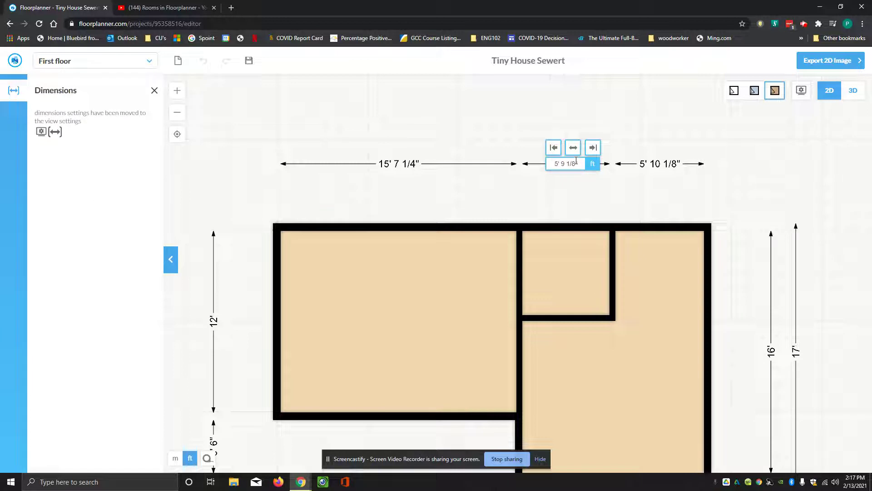
{"action": "left_click", "coordinate": [577, 165]}
{"action": "left_click", "coordinate": [584, 165]}
{"action": "left_click_drag", "start_coordinate": [584, 165], "coordinate": [543, 175]}
{"action": "type", "text": "6"}
{"action": "left_click", "coordinate": [593, 147]}
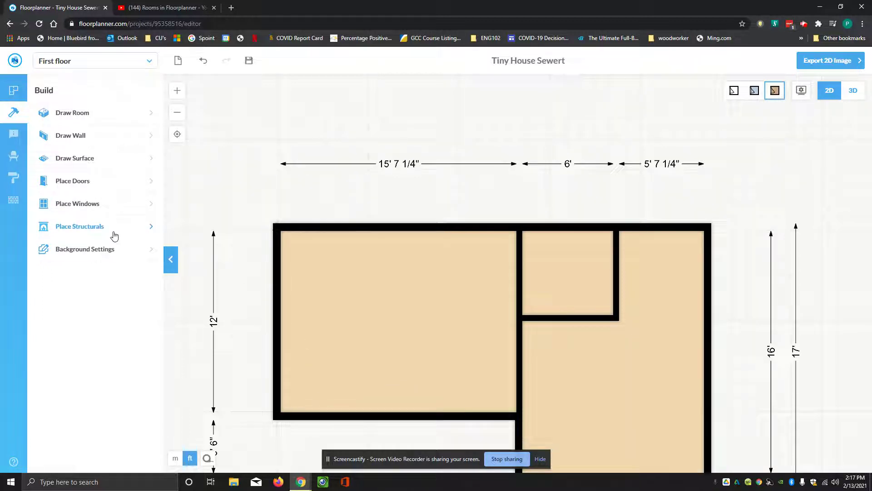
Add a vertical dimension line through the bathroom from the outer edge of the exterior wall to the inner face of the lower partition.
{"action": "left_click", "coordinate": [9, 132]}
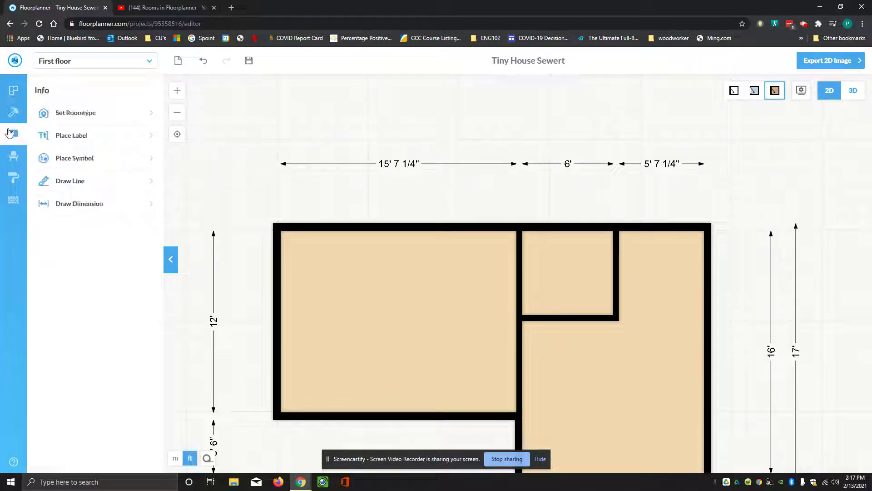
{"action": "left_click", "coordinate": [80, 204]}
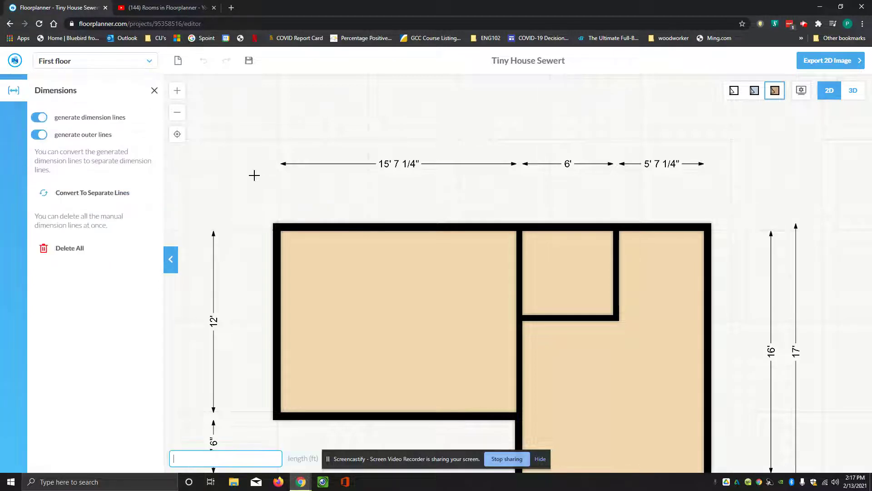
{"action": "left_click", "coordinate": [563, 222]}
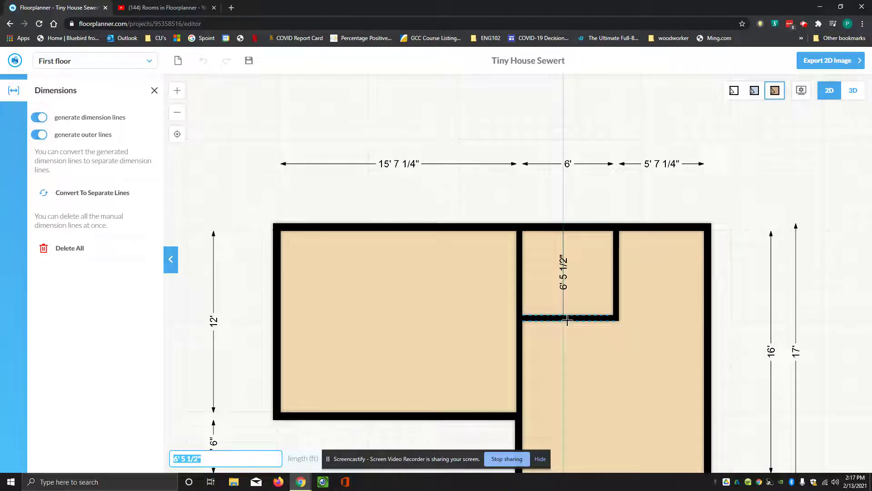
{"action": "left_click", "coordinate": [565, 314]}
{"action": "left_click", "coordinate": [565, 314]}
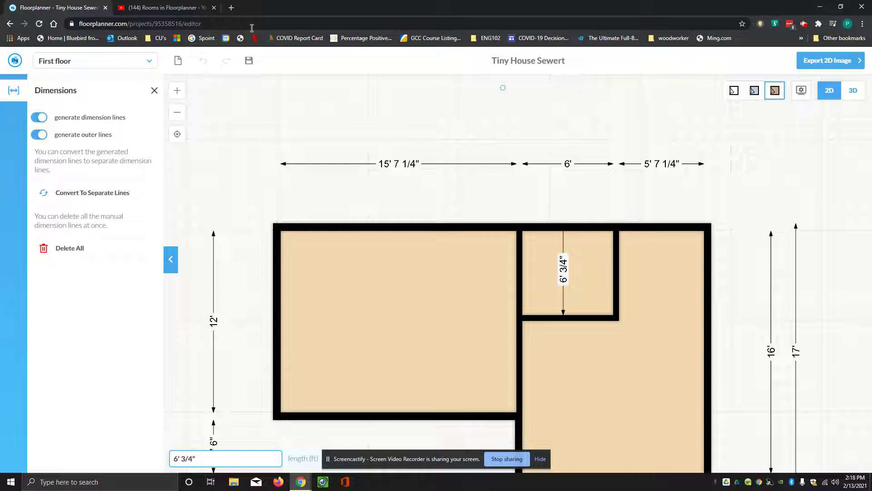
Undo the last dimension line placed through the bathroom.
{"action": "left_click", "coordinate": [154, 91]}
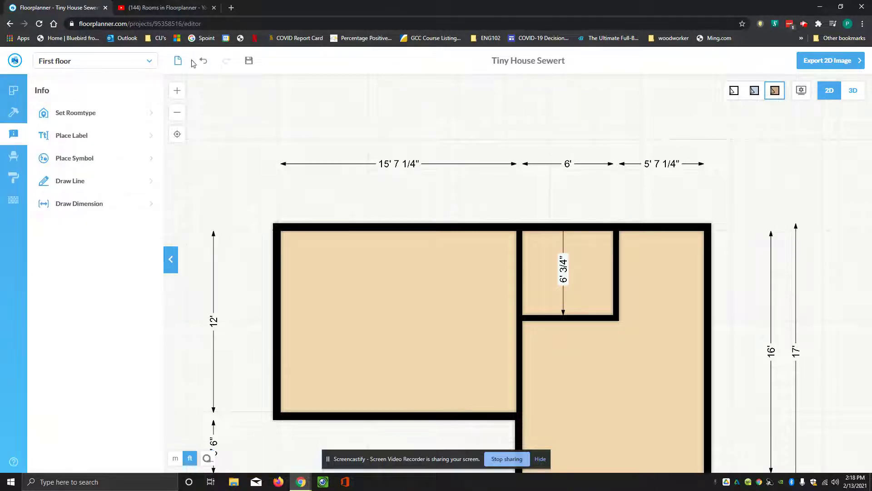
{"action": "left_click", "coordinate": [203, 62]}
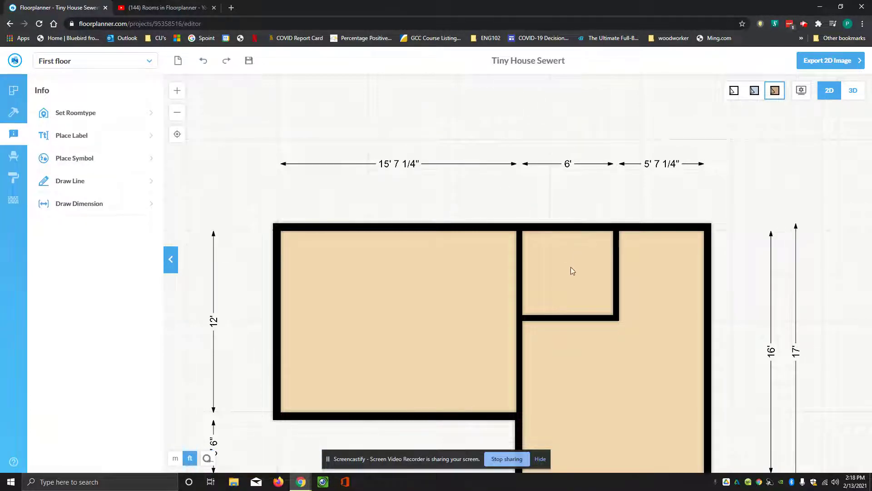
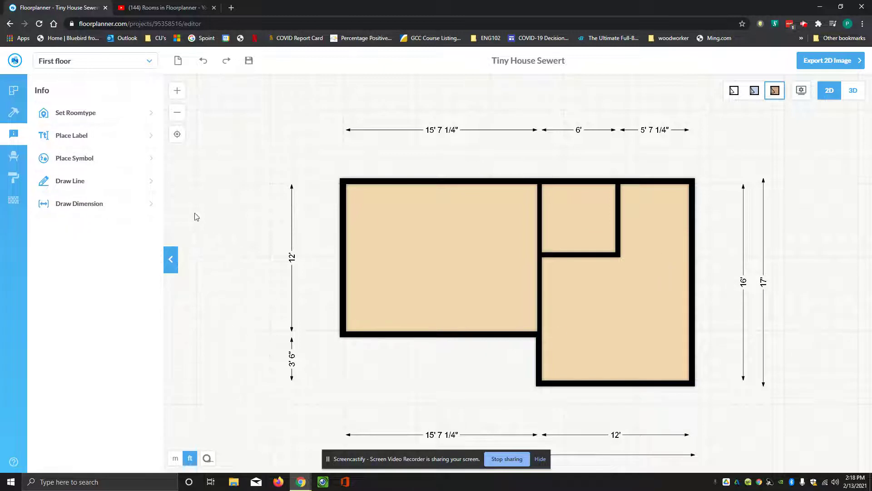
Draw a wall with 0 thickness from the bathroom's lower outer corner straight across to the exterior wall, dividing the large room.
{"action": "left_click", "coordinate": [10, 113]}
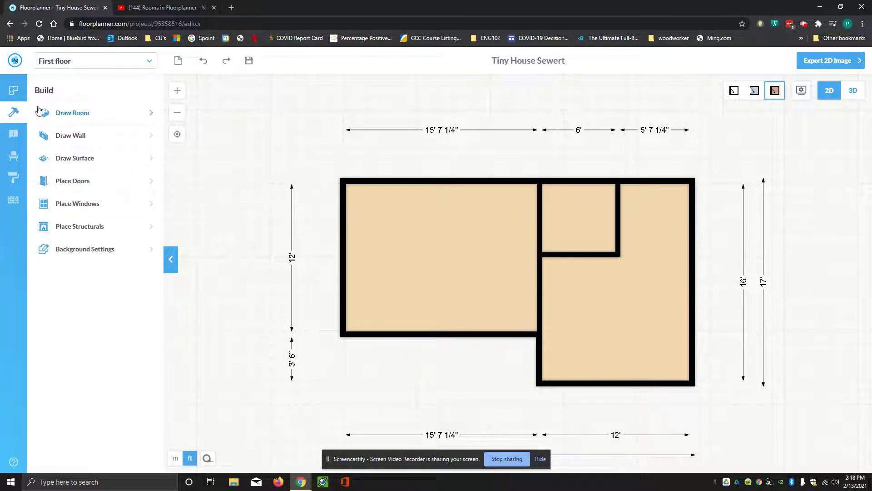
{"action": "left_click", "coordinate": [69, 136]}
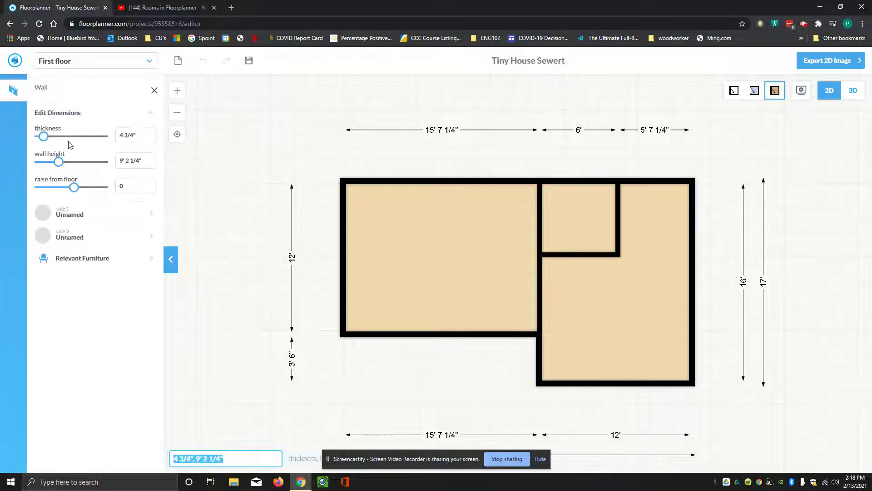
{"action": "left_click", "coordinate": [138, 136]}
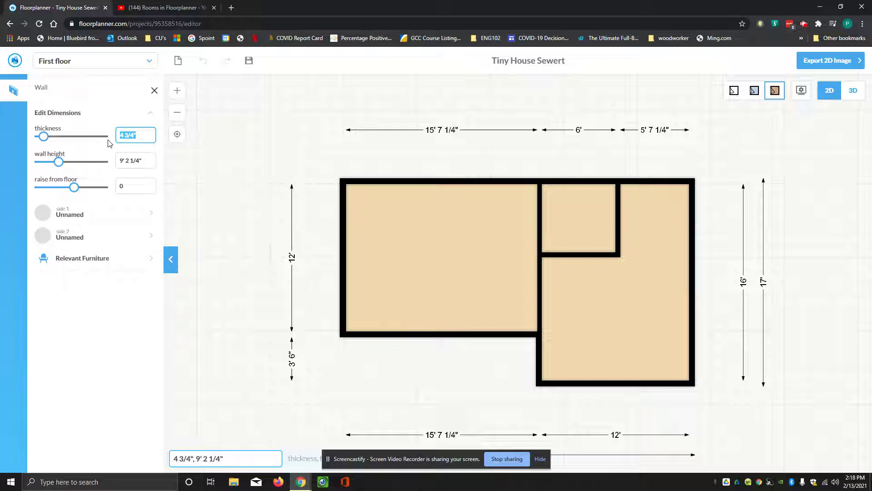
{"action": "type", "text": "0"}
{"action": "key", "text": "Return"}
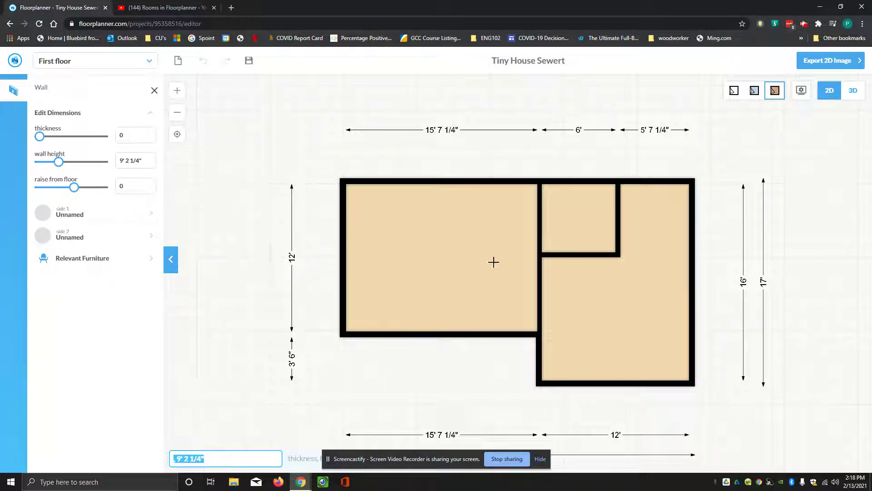
{"action": "left_click", "coordinate": [621, 254]}
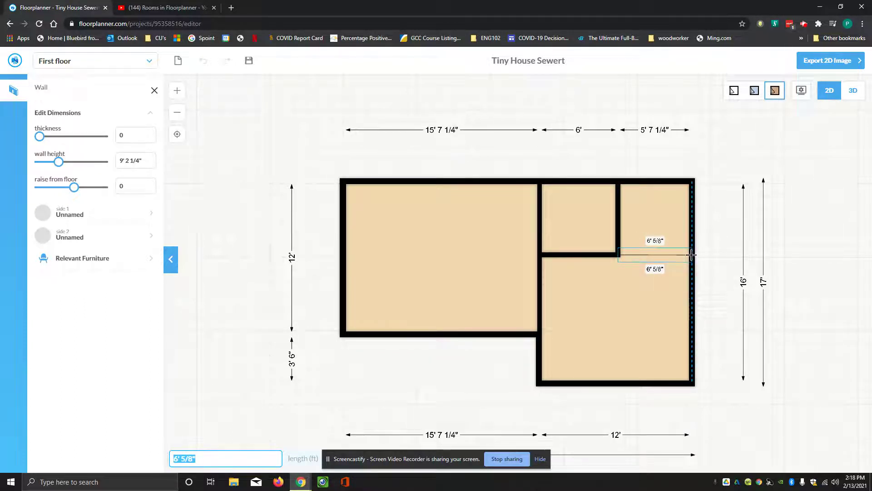
{"action": "left_click", "coordinate": [692, 255]}
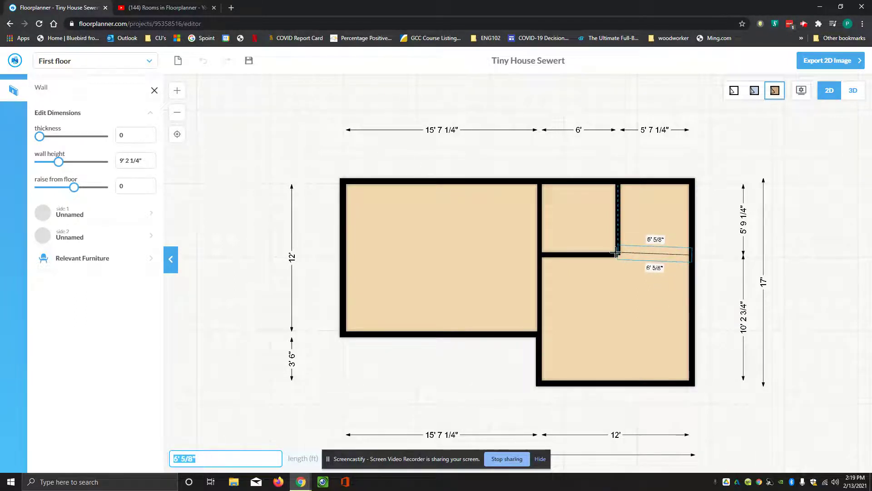
{"action": "key", "text": "Escape"}
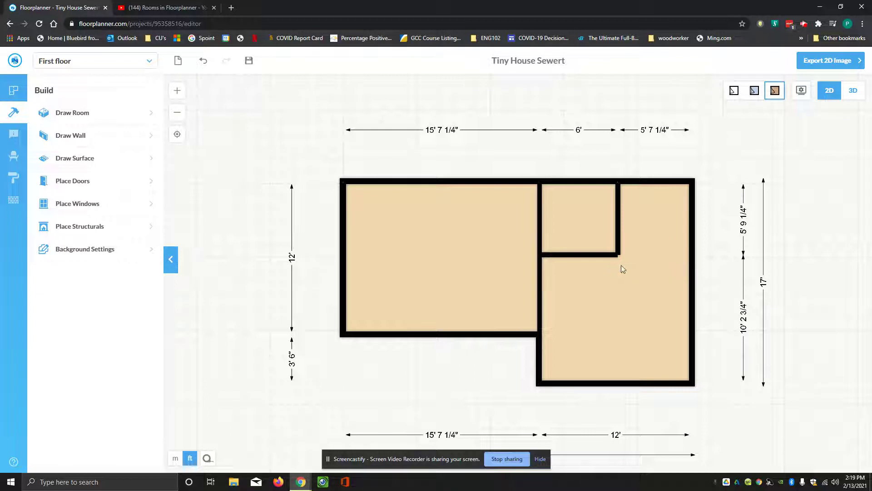
Set the bathroom's outer partition position across its axis to 0% so its outer face lines up with the end of the lower partition.
{"action": "left_click", "coordinate": [618, 250]}
{"action": "left_click", "coordinate": [610, 260]}
{"action": "scroll", "coordinate": [613, 263], "scroll_direction": "up", "scroll_amount": 3}
{"action": "scroll", "coordinate": [642, 307], "scroll_direction": "up", "scroll_amount": 5}
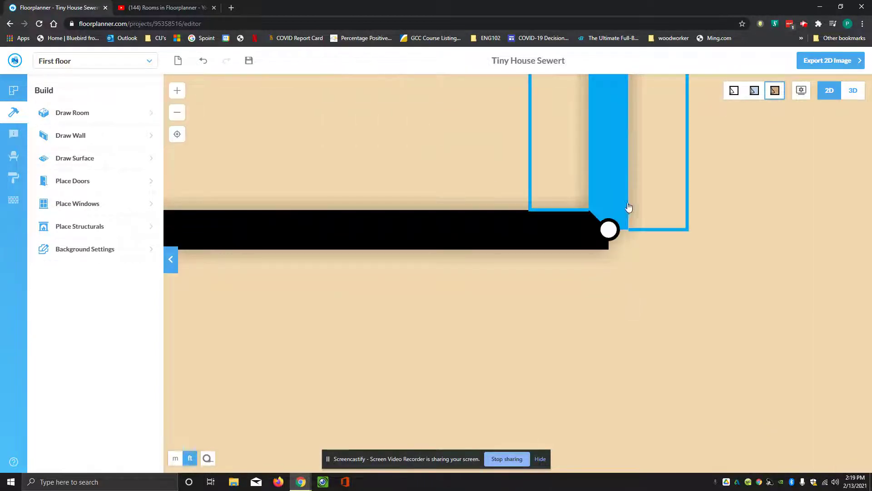
{"action": "left_click", "coordinate": [604, 234]}
{"action": "left_click", "coordinate": [699, 258]}
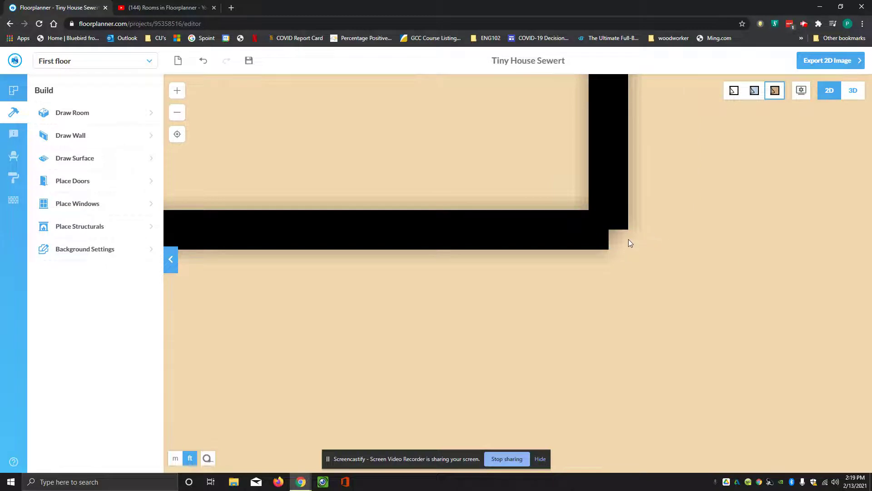
{"action": "left_click", "coordinate": [607, 241]}
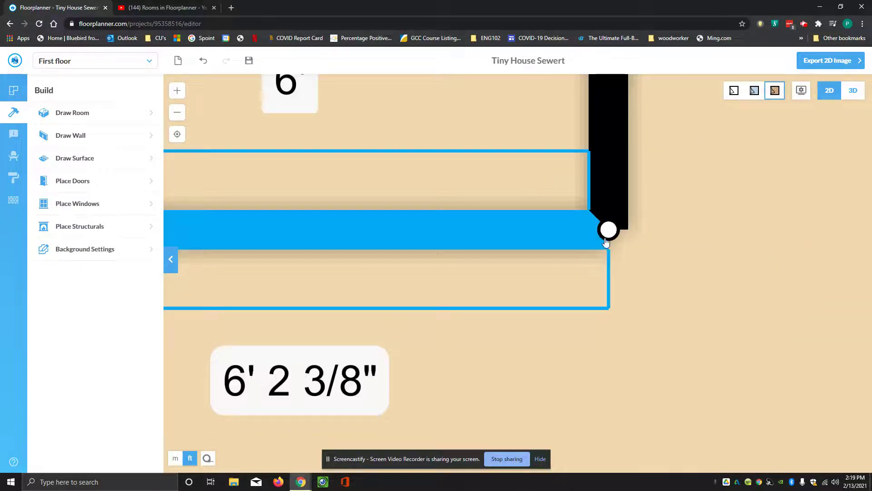
{"action": "left_click", "coordinate": [604, 177]}
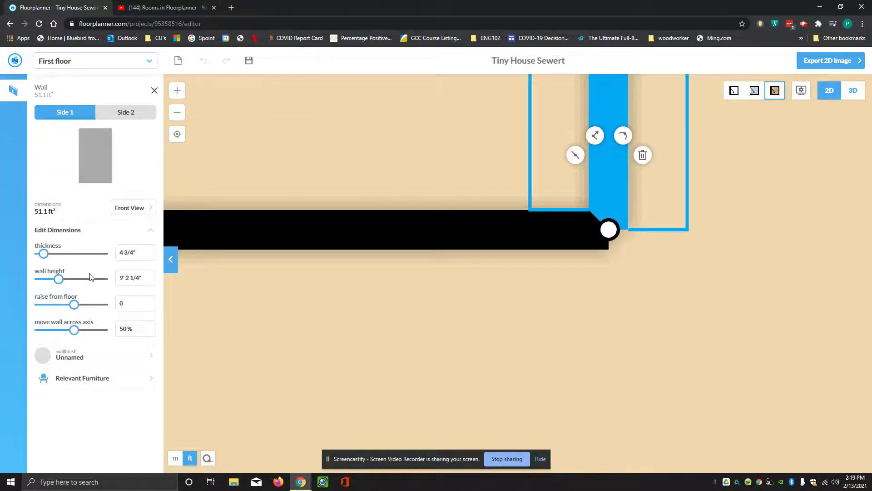
{"action": "left_click_drag", "start_coordinate": [75, 331], "coordinate": [41, 336]}
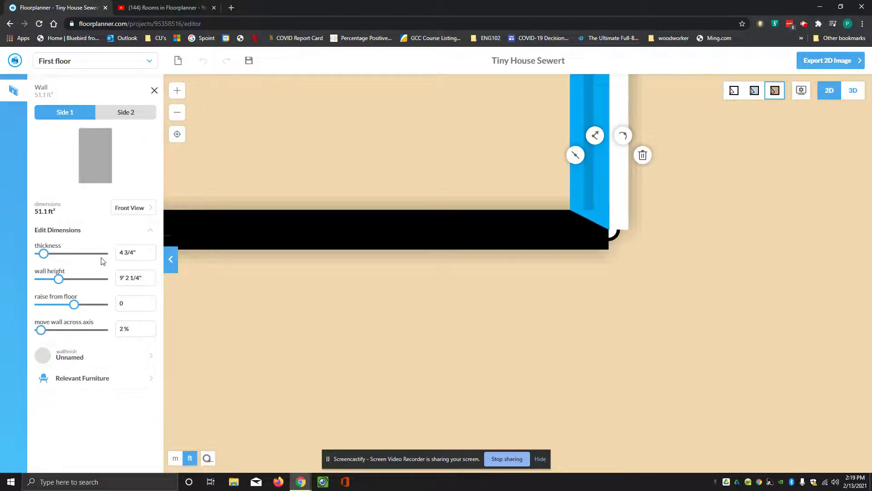
{"action": "left_click", "coordinate": [418, 142]}
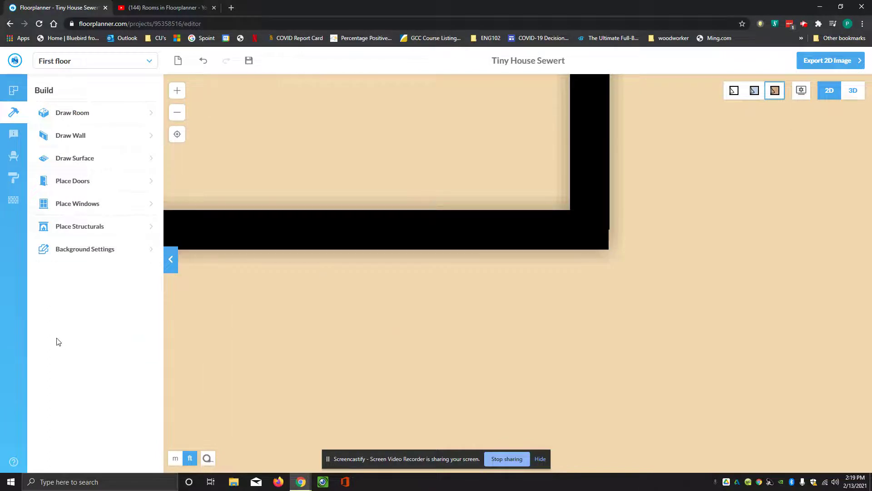
{"action": "left_click", "coordinate": [588, 142]}
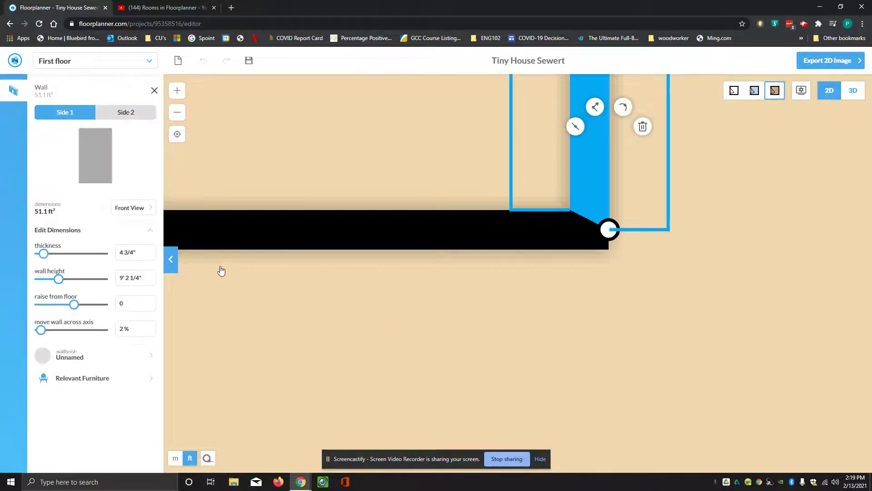
{"action": "left_click_drag", "start_coordinate": [40, 332], "coordinate": [37, 330]}
{"action": "left_click", "coordinate": [335, 127]}
Examine the bathroom's partitions, their shared outer corner and the surrounding dimensions in the floor plan.
{"action": "scroll", "coordinate": [444, 182], "scroll_direction": "down", "scroll_amount": 5}
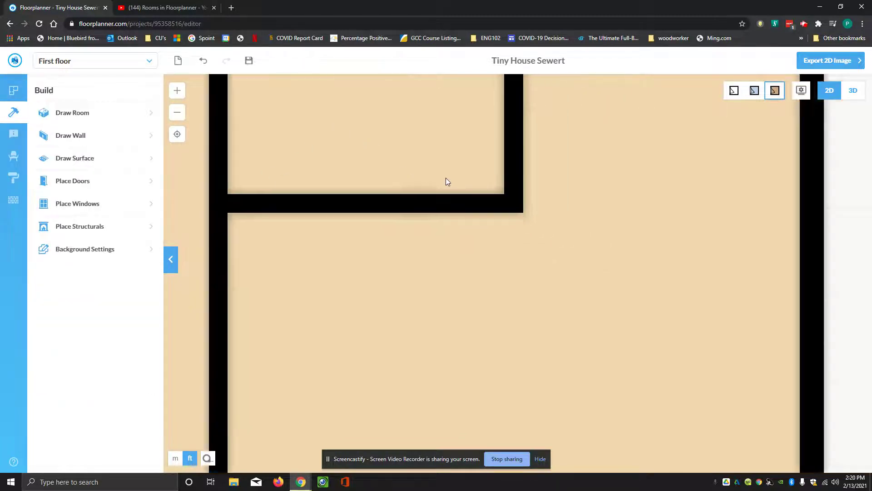
{"action": "scroll", "coordinate": [517, 216], "scroll_direction": "down", "scroll_amount": 2}
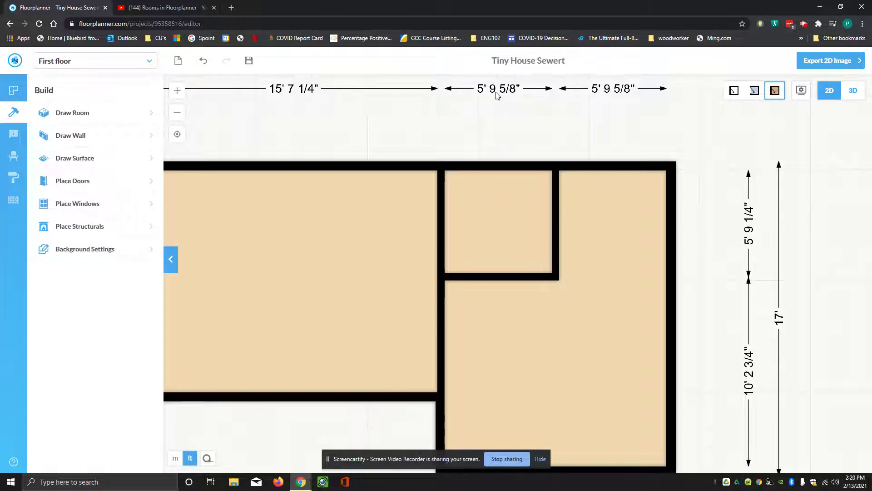
{"action": "left_click", "coordinate": [555, 238]}
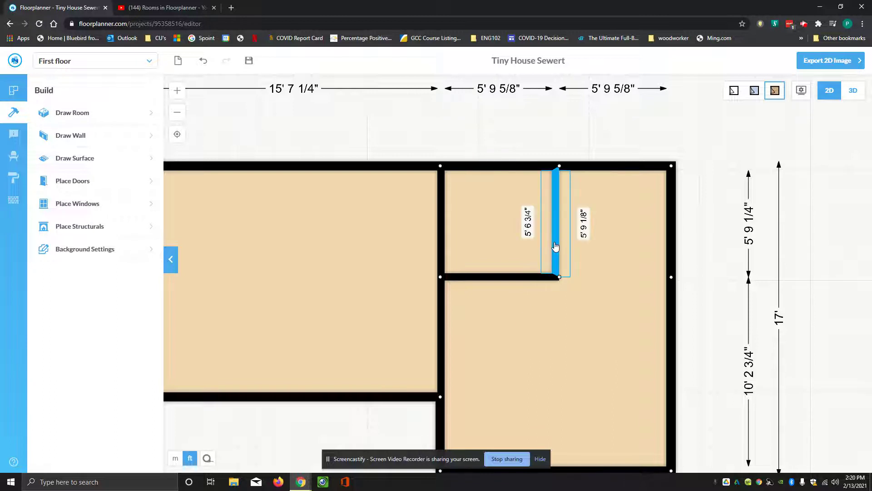
{"action": "left_click", "coordinate": [556, 246]}
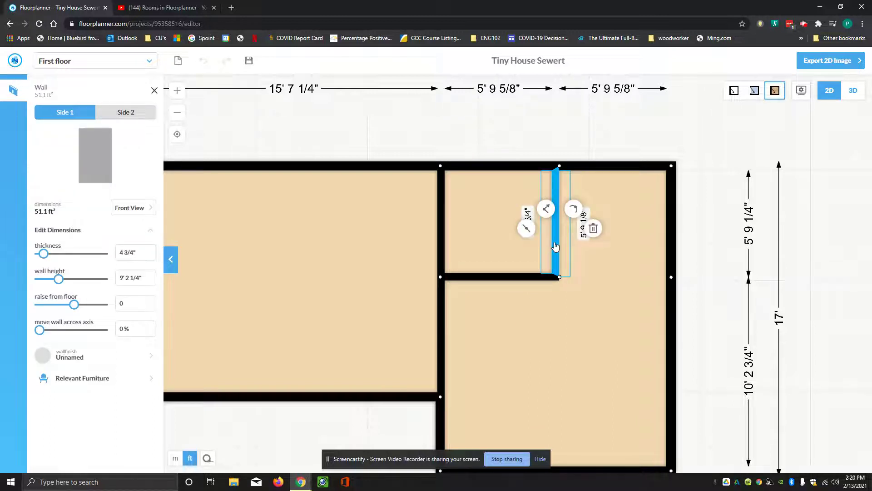
{"action": "left_click", "coordinate": [562, 250]}
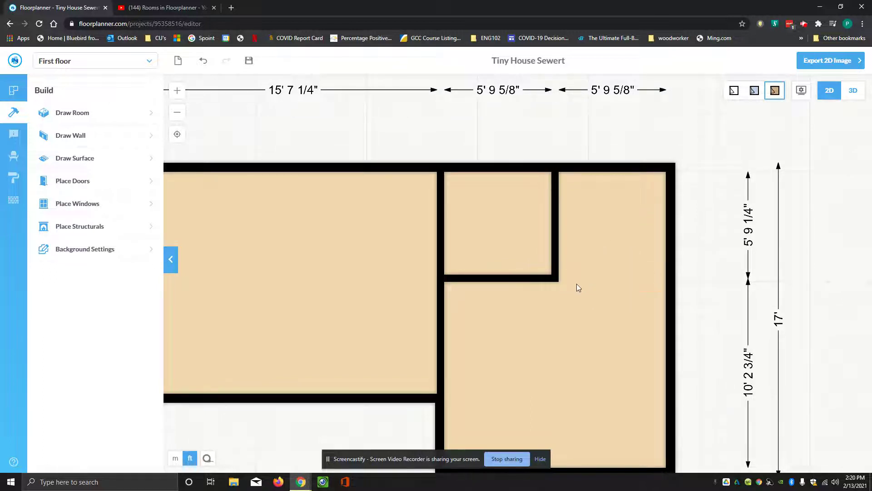
{"action": "scroll", "coordinate": [550, 288], "scroll_direction": "up", "scroll_amount": 5}
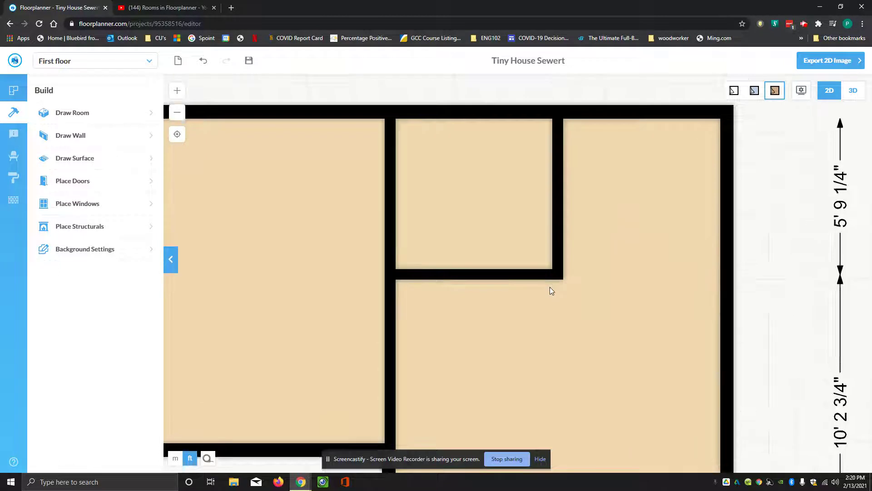
{"action": "left_click", "coordinate": [612, 272]}
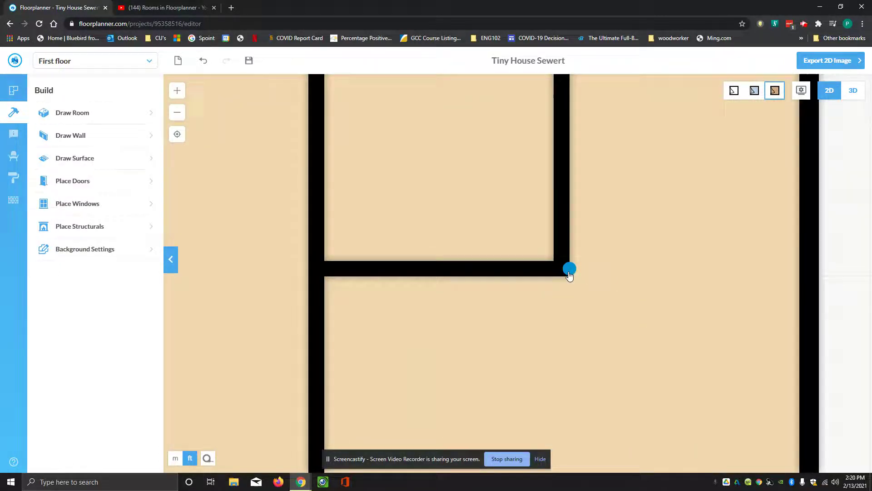
{"action": "left_click", "coordinate": [604, 272]}
{"action": "scroll", "coordinate": [609, 246], "scroll_direction": "down", "scroll_amount": 2}
{"action": "scroll", "coordinate": [632, 151], "scroll_direction": "down", "scroll_amount": 1}
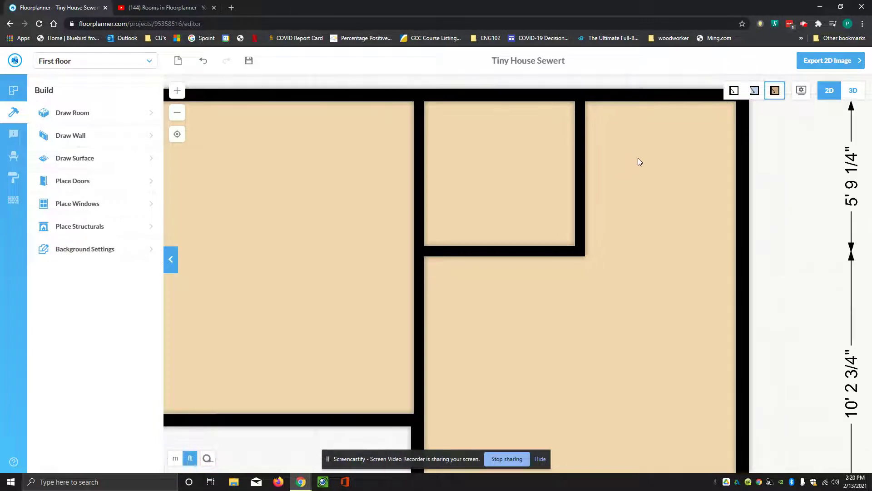
{"action": "scroll", "coordinate": [639, 159], "scroll_direction": "down", "scroll_amount": 1}
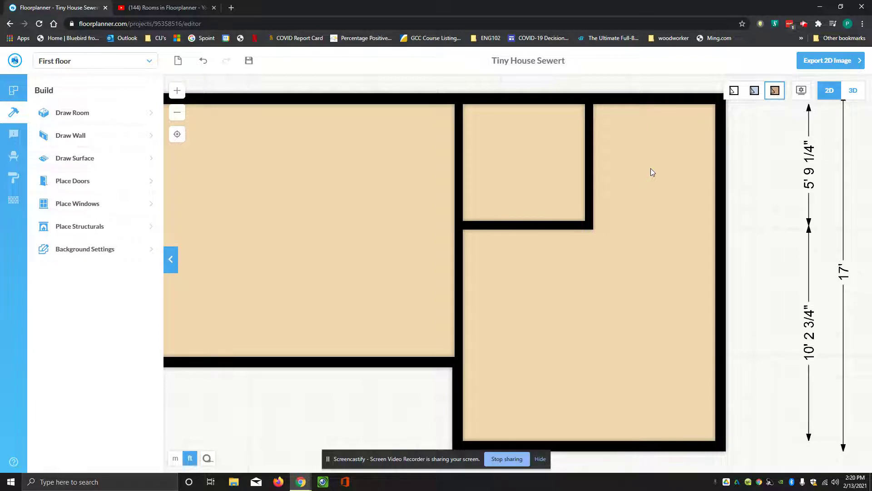
{"action": "scroll", "coordinate": [340, 210], "scroll_direction": "down", "scroll_amount": 1}
{"action": "scroll", "coordinate": [353, 216], "scroll_direction": "down", "scroll_amount": 1}
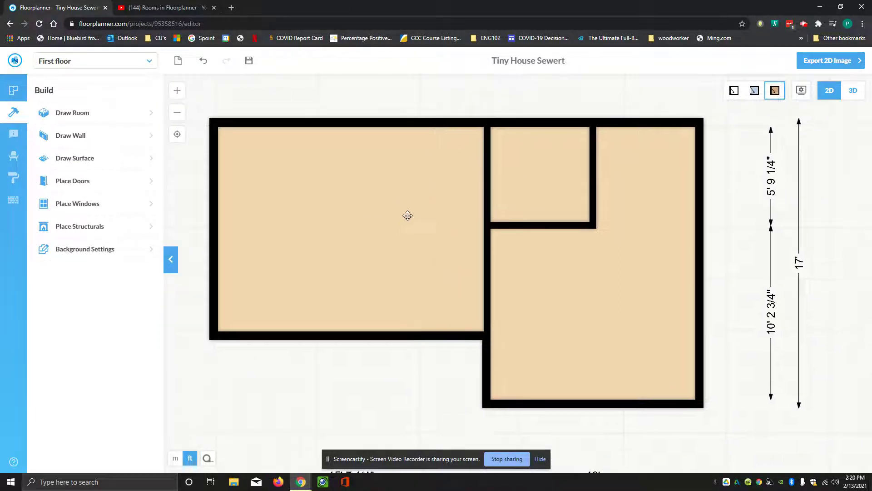
{"action": "scroll", "coordinate": [314, 257], "scroll_direction": "up", "scroll_amount": 2}
{"action": "scroll", "coordinate": [323, 228], "scroll_direction": "down", "scroll_amount": 1}
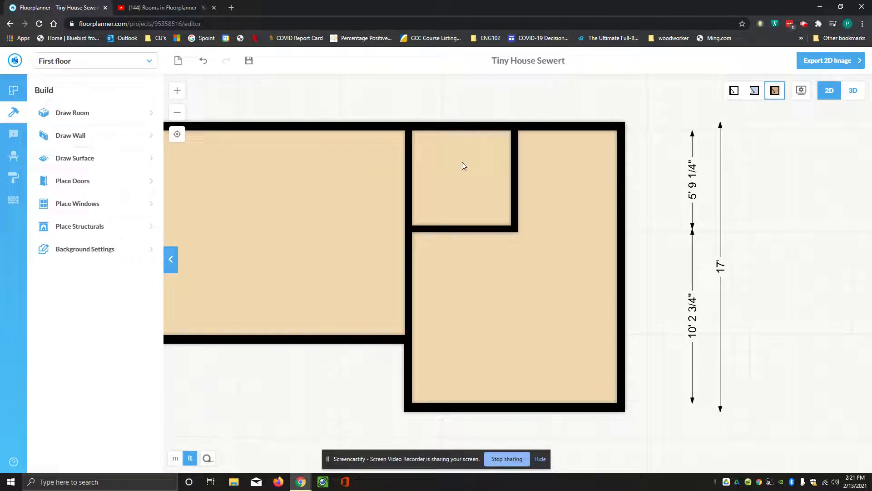
Select the room beside the bathroom, the bathroom and the room below in turn to check that each is a separate room.
{"action": "left_click", "coordinate": [559, 181]}
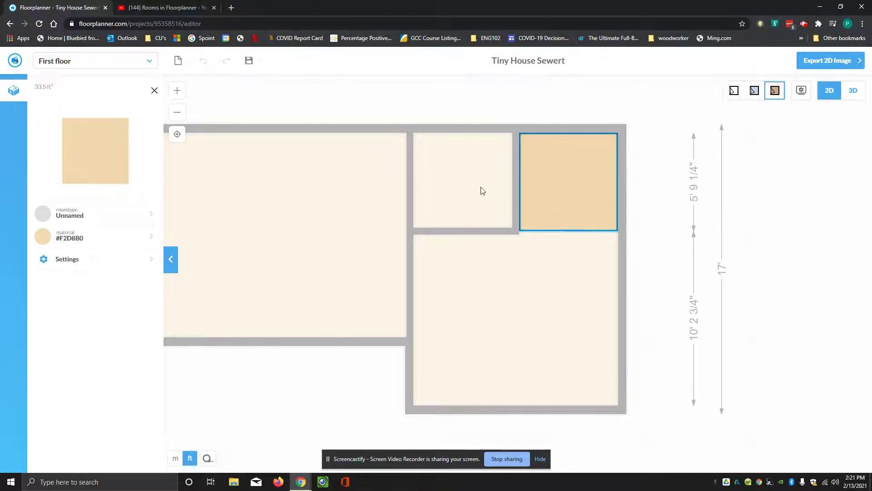
{"action": "key", "text": "Delete"}
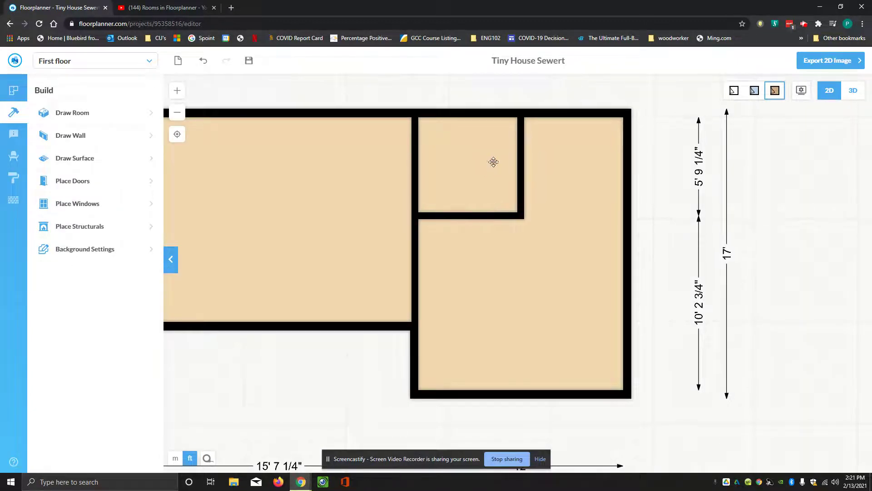
{"action": "left_click", "coordinate": [489, 167]}
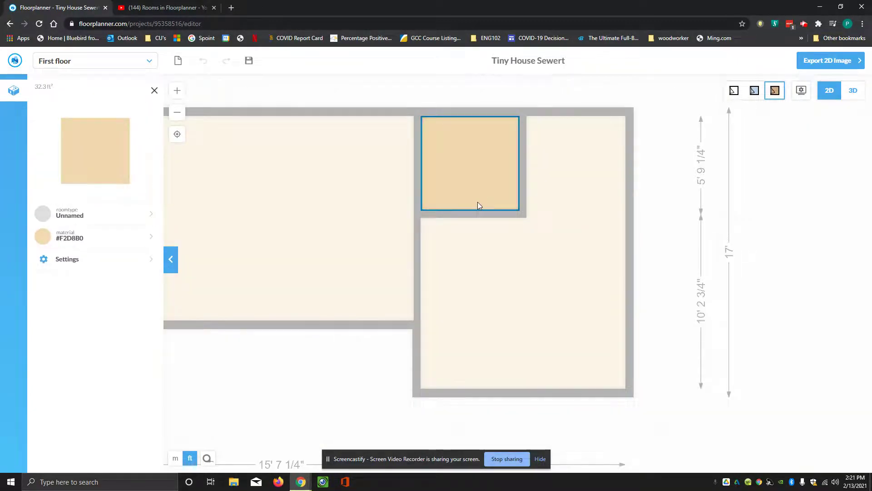
{"action": "left_click", "coordinate": [543, 209]}
{"action": "left_click", "coordinate": [527, 282]}
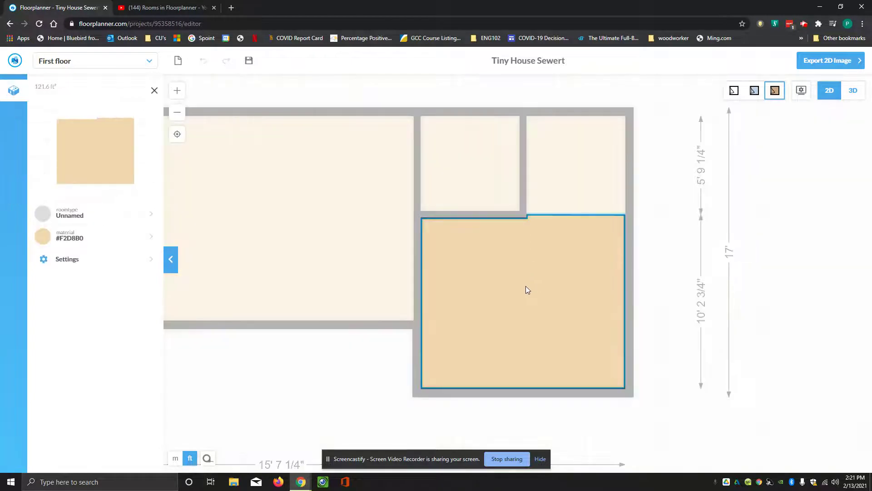
{"action": "left_click", "coordinate": [525, 282]}
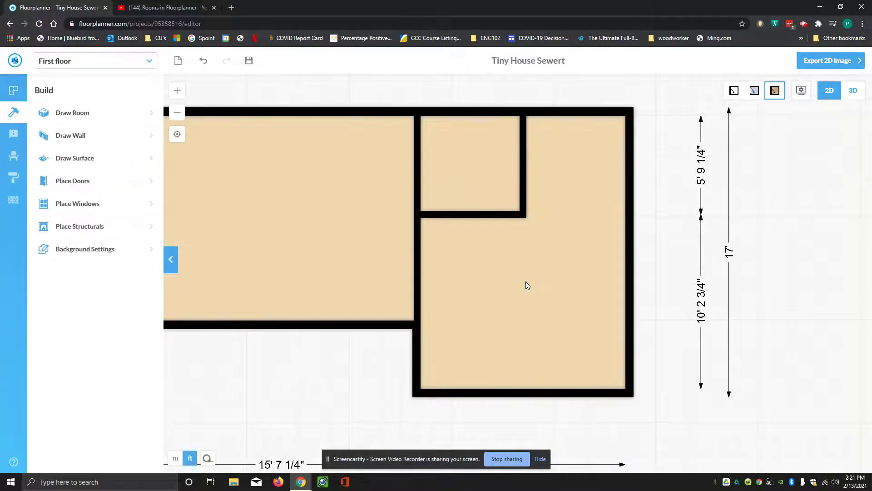
Select the zero-thickness wall beside the bathroom and inspect where it meets the bathroom's outer corner.
{"action": "left_click", "coordinate": [541, 218]}
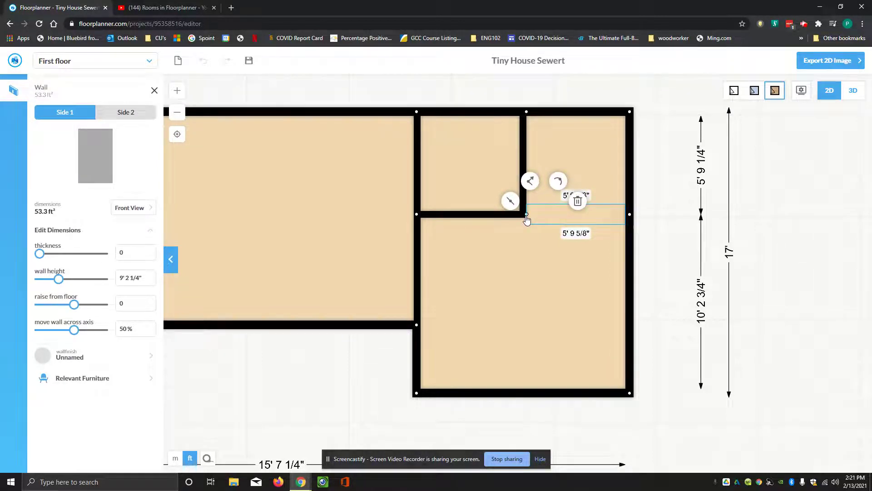
{"action": "left_click", "coordinate": [528, 219]}
{"action": "scroll", "coordinate": [530, 220], "scroll_direction": "up", "scroll_amount": 3}
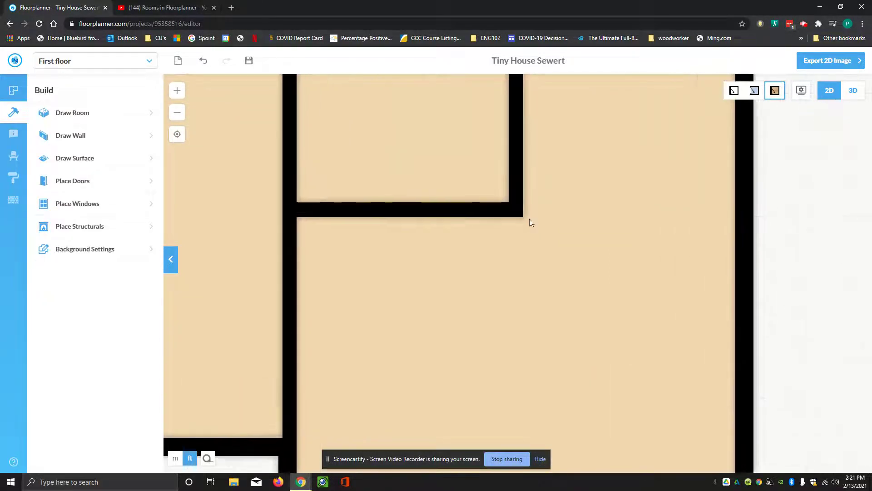
Inspect the bathroom's outer corner up close and select the invisible divider that runs from it to the exterior wall.
{"action": "scroll", "coordinate": [530, 219], "scroll_direction": "up", "scroll_amount": 1}
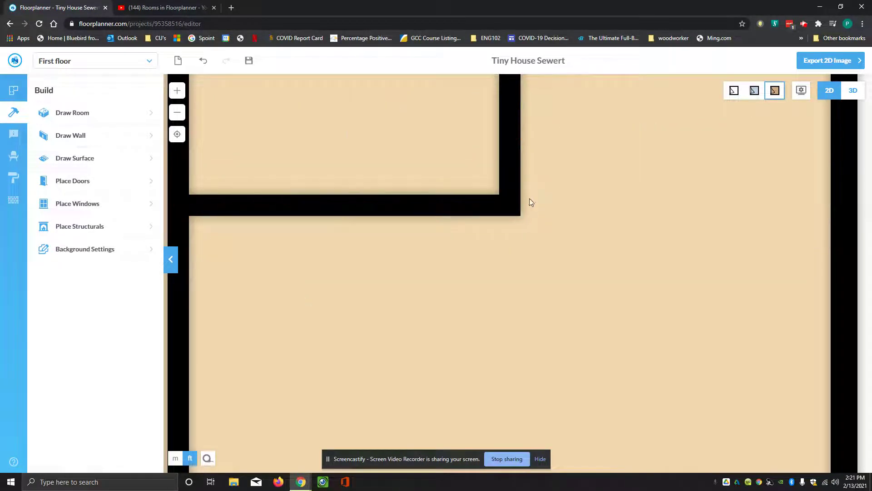
{"action": "left_click", "coordinate": [571, 196]}
{"action": "left_click", "coordinate": [561, 251]}
{"action": "scroll", "coordinate": [559, 252], "scroll_direction": "down", "scroll_amount": 2}
{"action": "scroll", "coordinate": [558, 249], "scroll_direction": "down", "scroll_amount": 2}
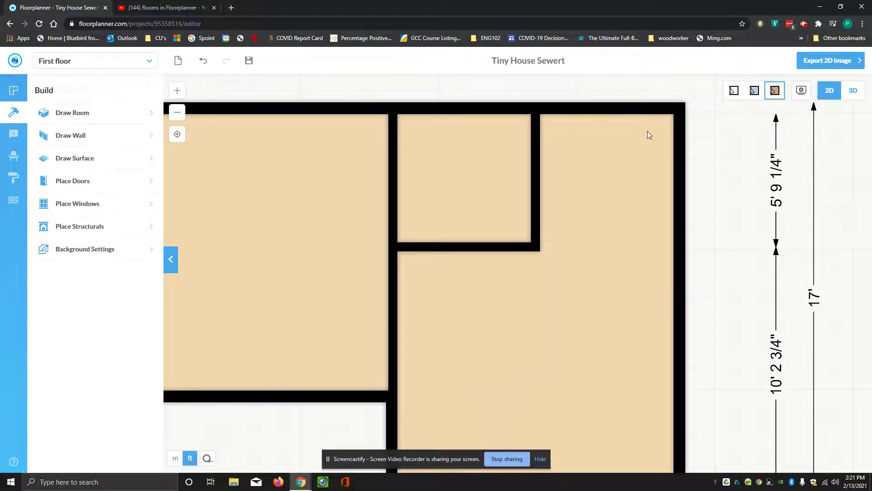
{"action": "scroll", "coordinate": [541, 263], "scroll_direction": "up", "scroll_amount": 1}
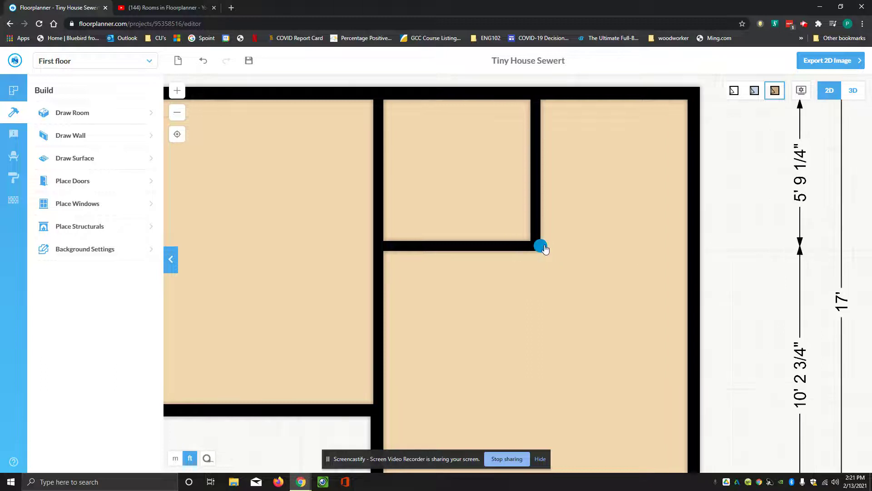
{"action": "scroll", "coordinate": [549, 245], "scroll_direction": "up", "scroll_amount": 1}
{"action": "left_click", "coordinate": [549, 246]}
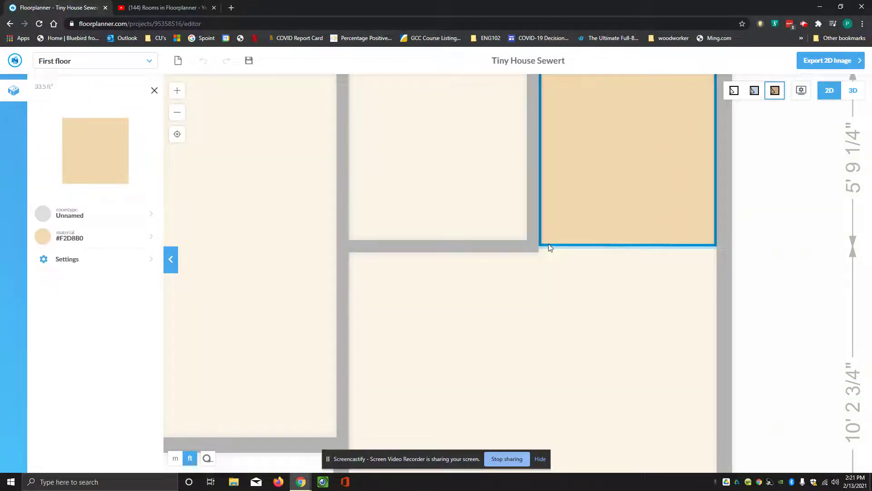
{"action": "left_click", "coordinate": [549, 248]}
{"action": "left_click", "coordinate": [546, 250]}
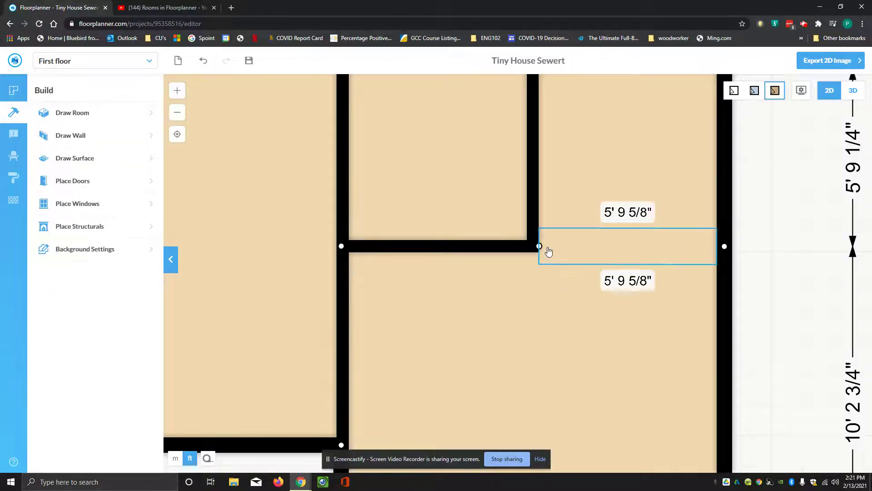
Check that the invisible divider's end point sits on the face of the bathroom's outer partition, and release the divider.
{"action": "scroll", "coordinate": [549, 250], "scroll_direction": "up", "scroll_amount": 4}
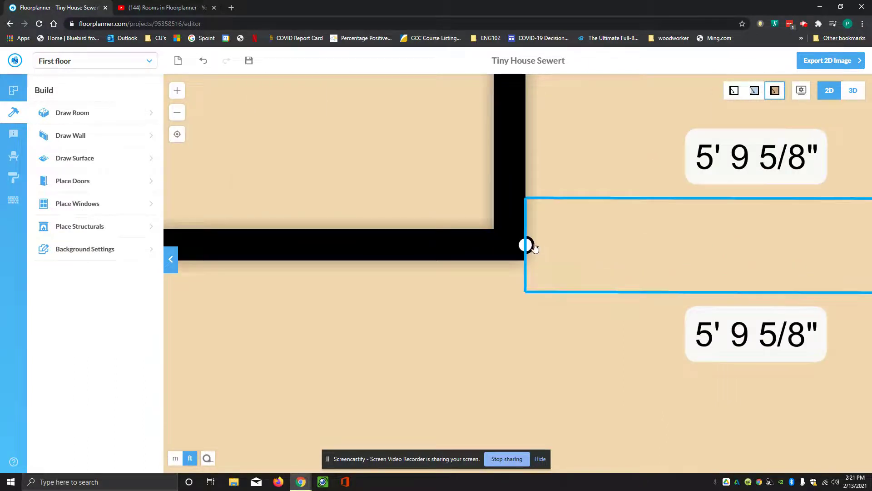
{"action": "left_click", "coordinate": [527, 246]}
{"action": "mouse_move", "coordinate": [523, 245]}
{"action": "left_mouse_down"}
{"action": "mouse_move", "coordinate": [508, 243]}
{"action": "mouse_move", "coordinate": [522, 245]}
{"action": "left_mouse_up"}
{"action": "scroll", "coordinate": [553, 250], "scroll_direction": "down", "scroll_amount": 3}
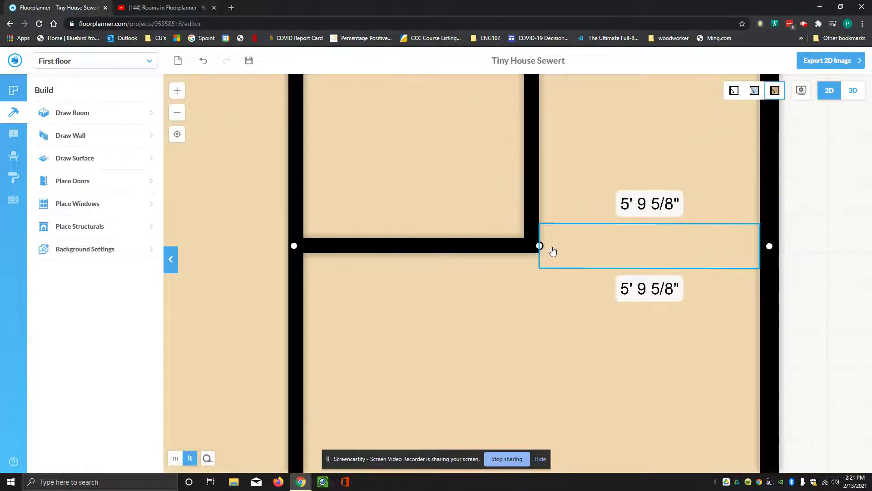
{"action": "scroll", "coordinate": [553, 252], "scroll_direction": "down", "scroll_amount": 2}
{"action": "left_click", "coordinate": [571, 291]}
{"action": "key", "text": "Escape"}
{"action": "scroll", "coordinate": [562, 278], "scroll_direction": "down", "scroll_amount": 1}
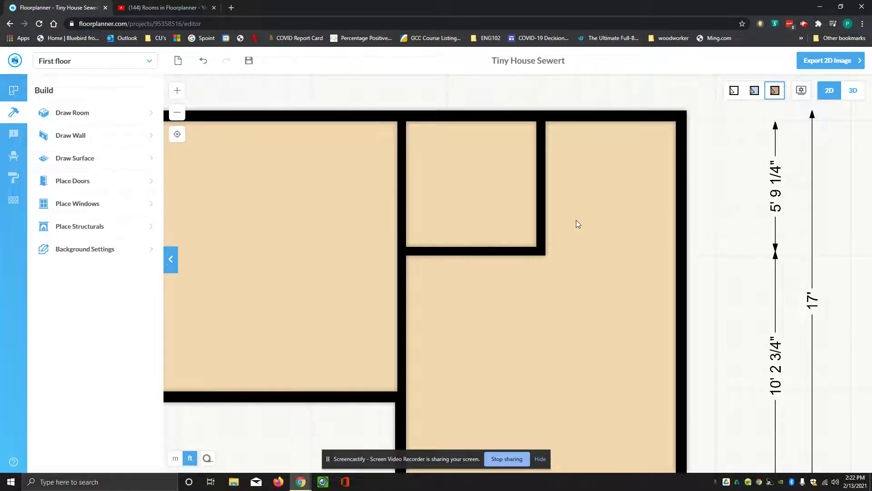
{"action": "scroll", "coordinate": [584, 203], "scroll_direction": "down", "scroll_amount": 1}
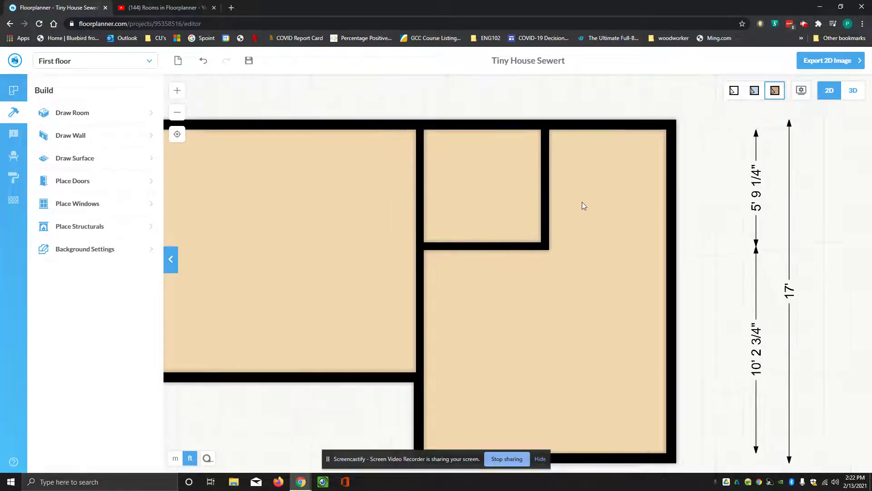
Set the small walled room's type to bathroom from the house category's room types.
{"action": "left_click", "coordinate": [484, 200]}
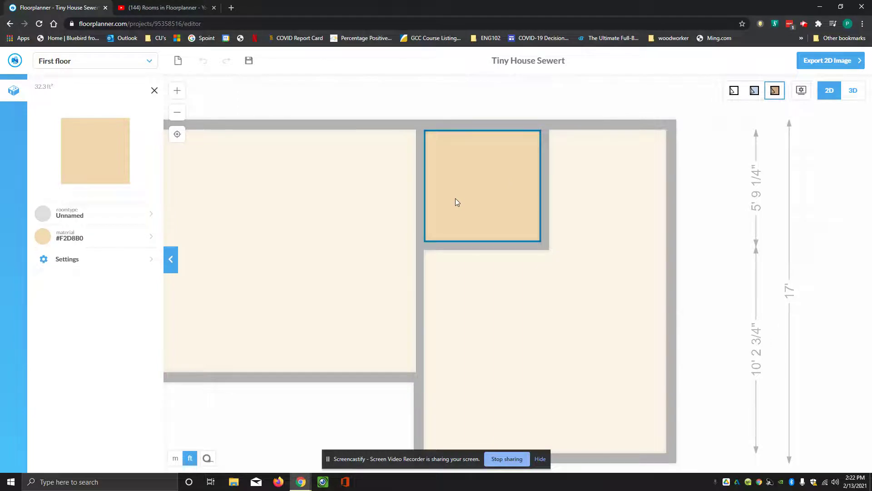
{"action": "left_click", "coordinate": [67, 216]}
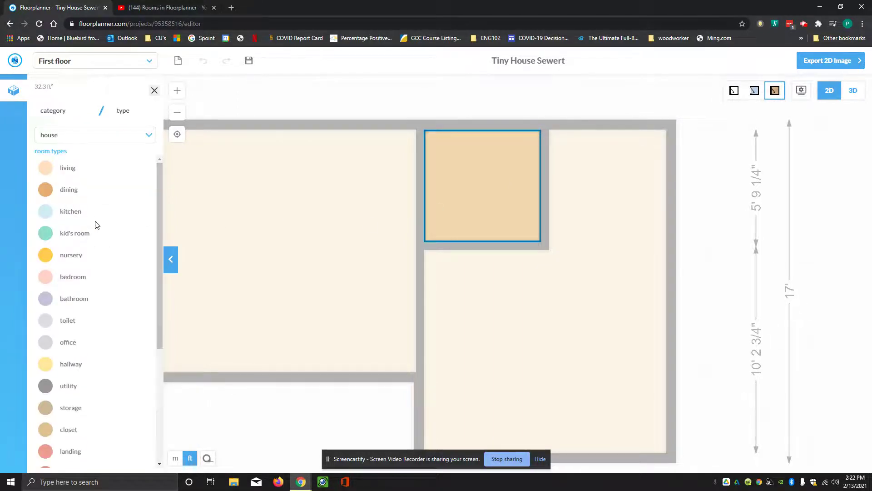
{"action": "scroll", "coordinate": [92, 273], "scroll_direction": "down", "scroll_amount": 3}
{"action": "scroll", "coordinate": [92, 274], "scroll_direction": "down", "scroll_amount": 2}
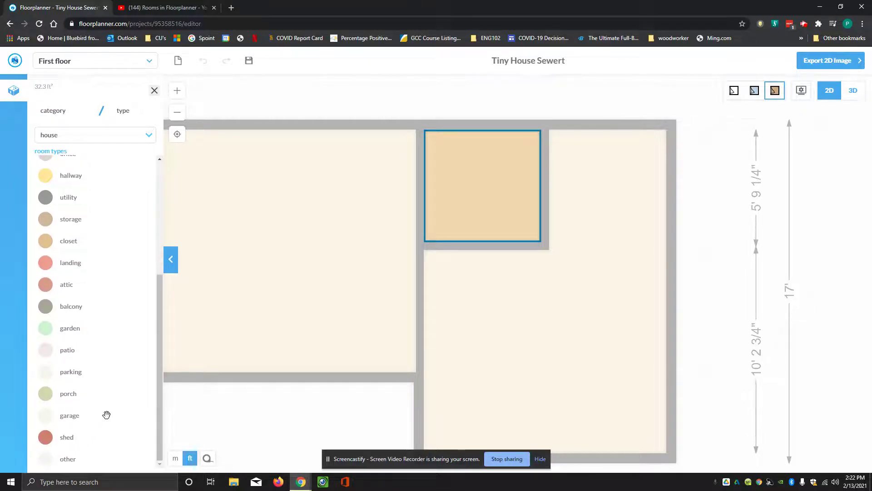
{"action": "scroll", "coordinate": [106, 339], "scroll_direction": "up", "scroll_amount": 3}
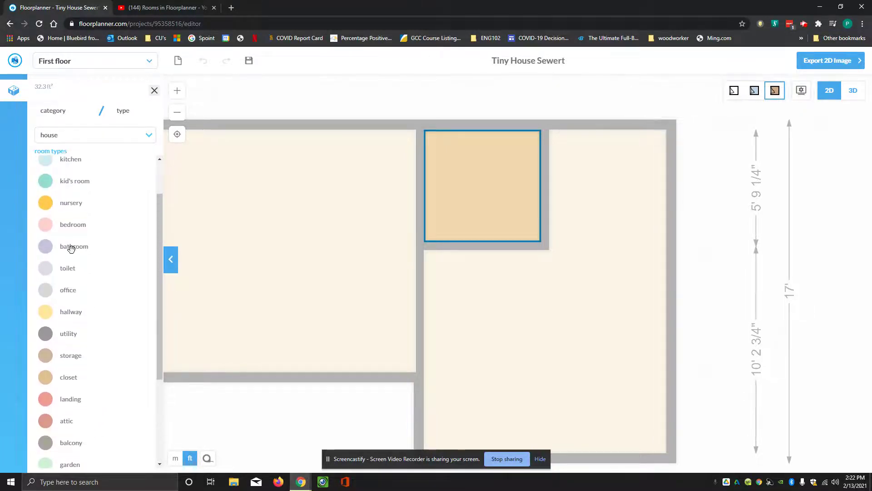
{"action": "left_click", "coordinate": [69, 248]}
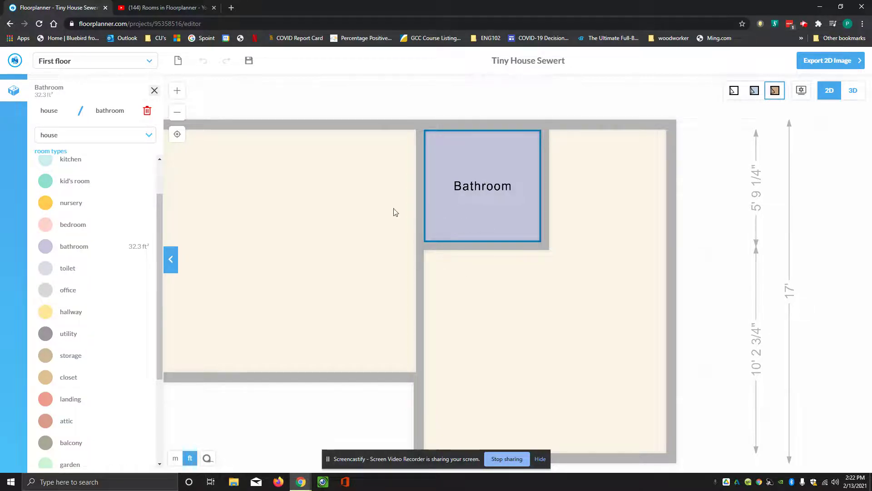
{"action": "left_click", "coordinate": [155, 90]}
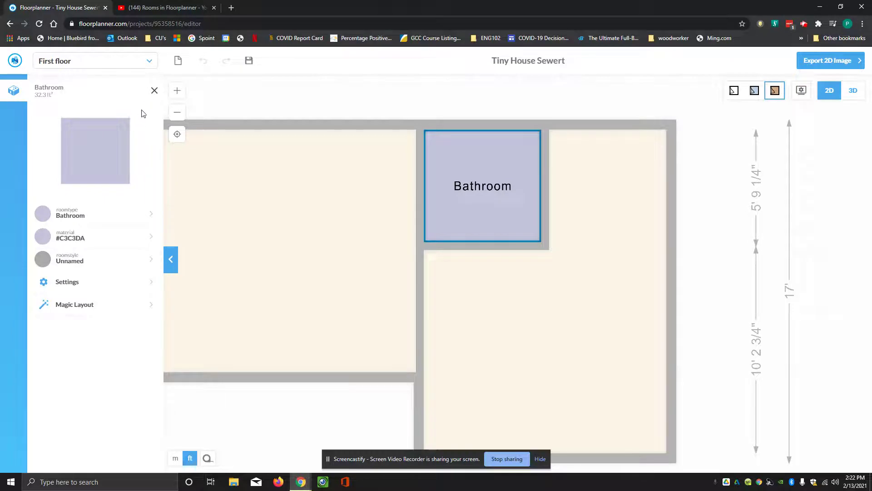
Turn on the room size display in the bathroom's settings and close the room's properties.
{"action": "left_click", "coordinate": [63, 283]}
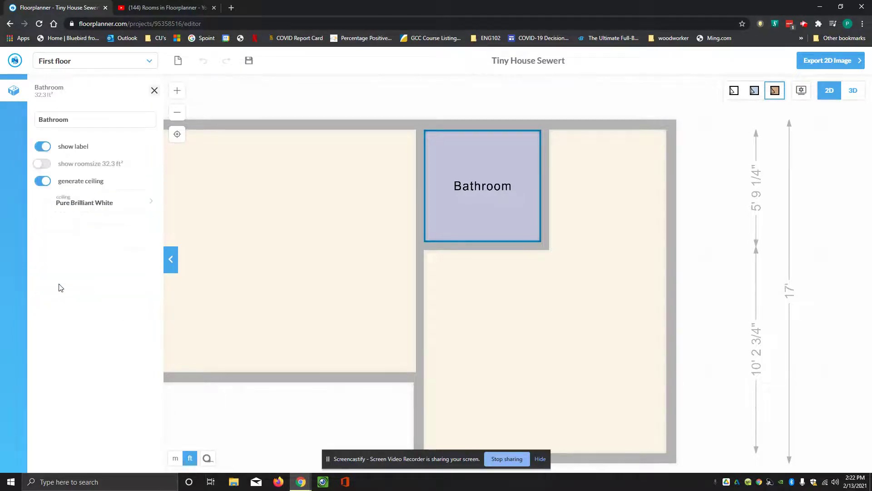
{"action": "left_click", "coordinate": [41, 165]}
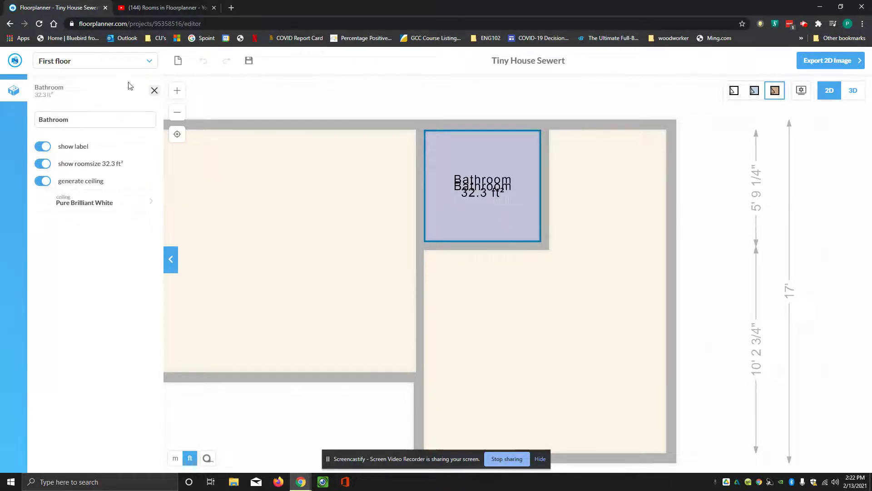
{"action": "left_click", "coordinate": [155, 92]}
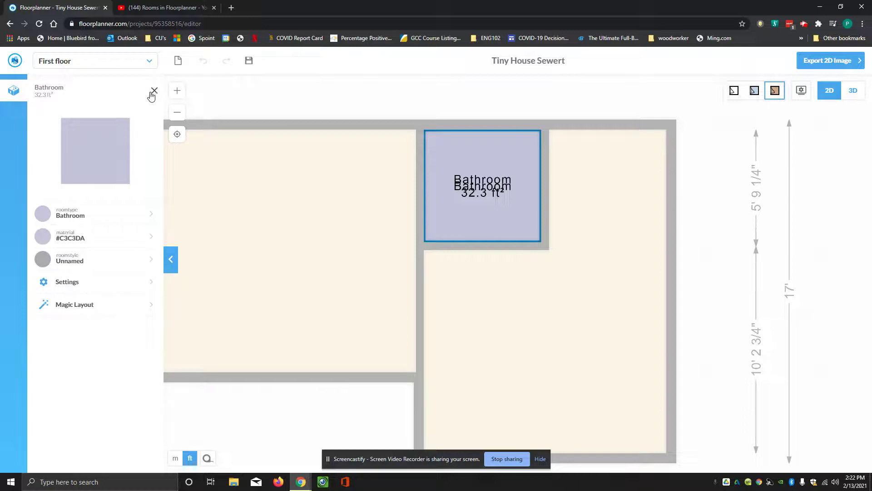
{"action": "left_click", "coordinate": [154, 92]}
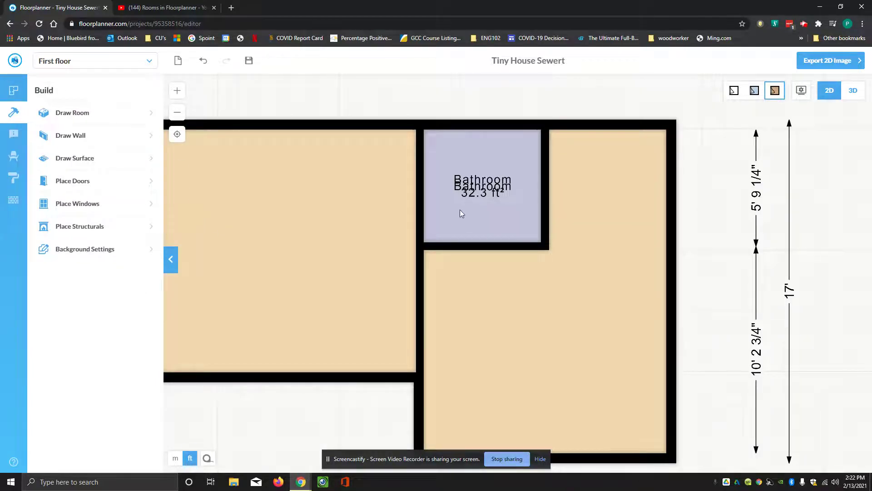
Undo the bathroom's room size display and its room type assignment.
{"action": "scroll", "coordinate": [467, 208], "scroll_direction": "up", "scroll_amount": 3}
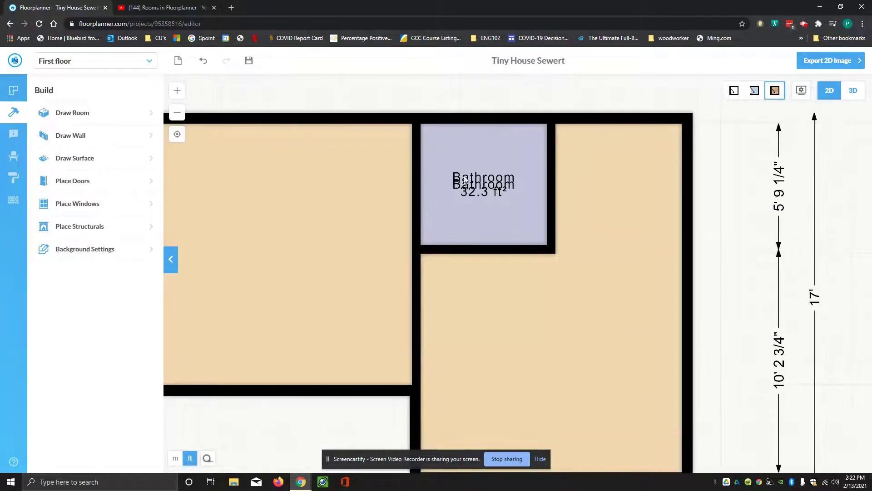
{"action": "left_click", "coordinate": [203, 61]}
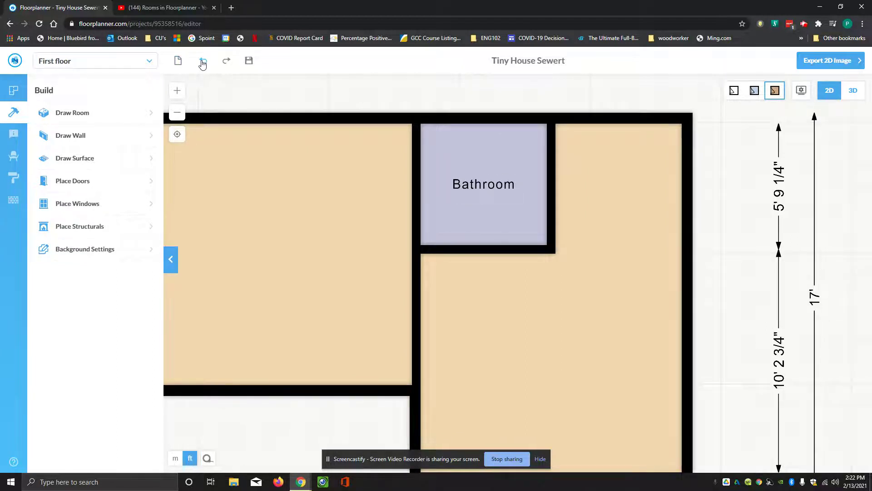
{"action": "left_click", "coordinate": [13, 135]}
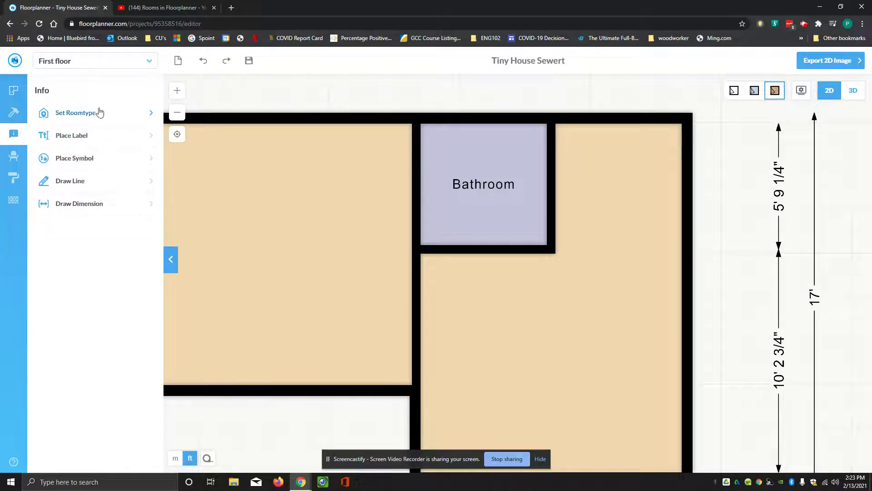
{"action": "left_click", "coordinate": [203, 65]}
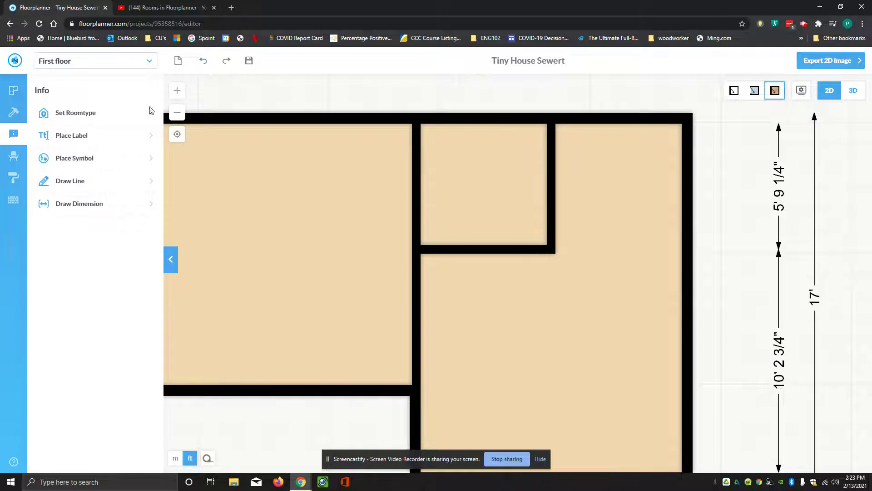
Place the bathroom room type from the house category directly onto the small walled room.
{"action": "left_click", "coordinate": [464, 184]}
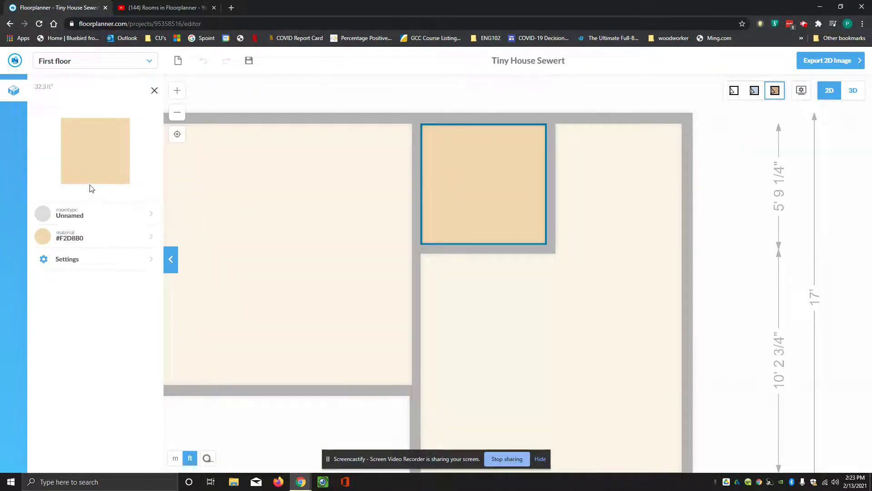
{"action": "left_click", "coordinate": [65, 216]}
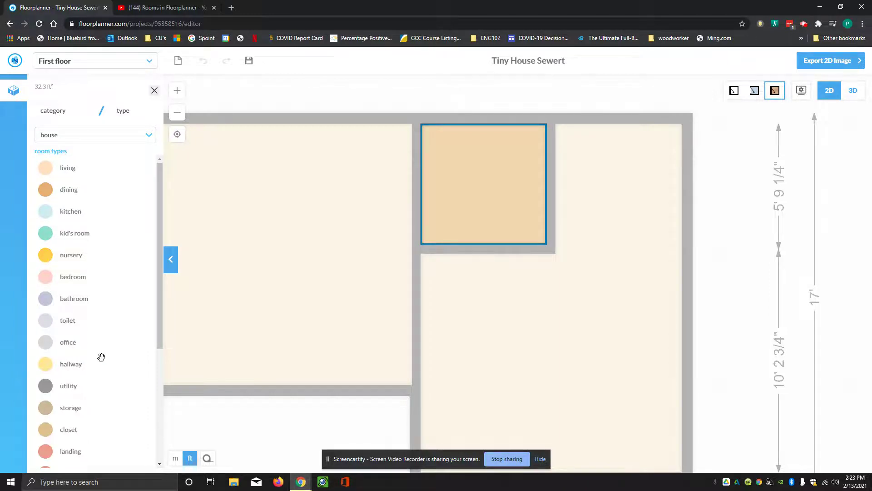
{"action": "left_click_drag", "start_coordinate": [52, 298], "coordinate": [471, 176]}
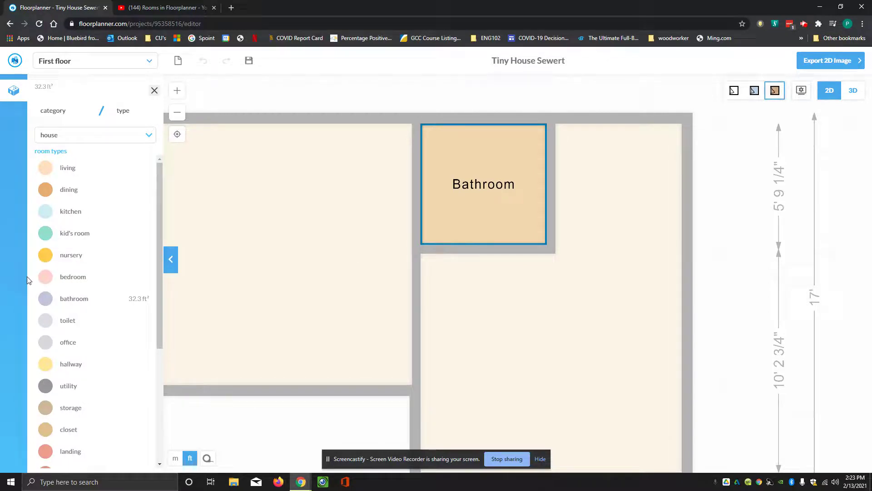
{"action": "left_click", "coordinate": [154, 91]}
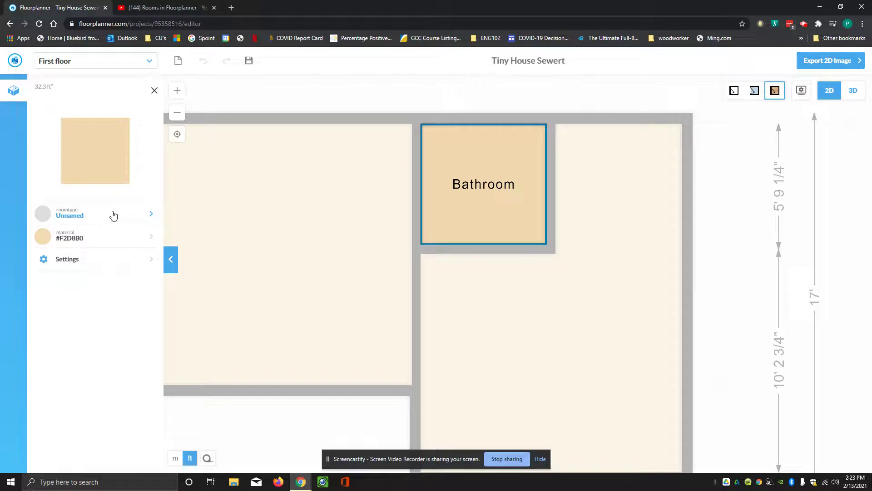
Show the room size for the small room with the placed Bathroom label and leave its properties.
{"action": "left_click", "coordinate": [68, 260]}
{"action": "left_click", "coordinate": [43, 165]}
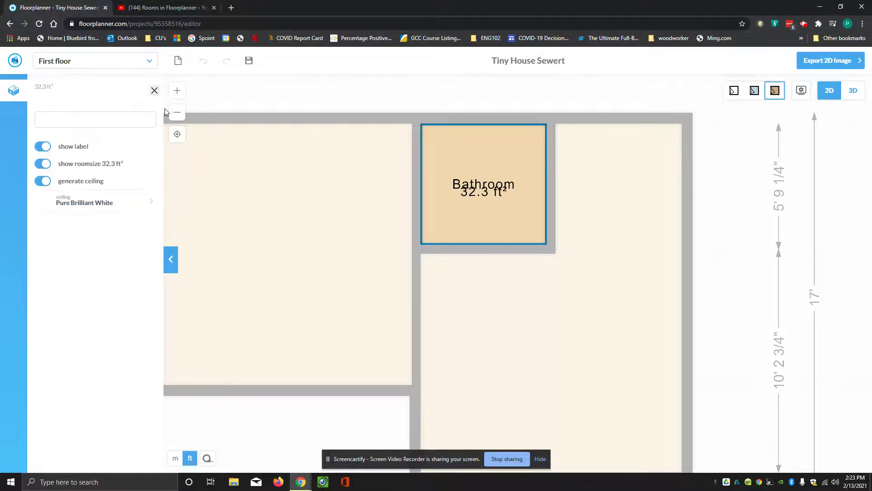
{"action": "left_click", "coordinate": [154, 91]}
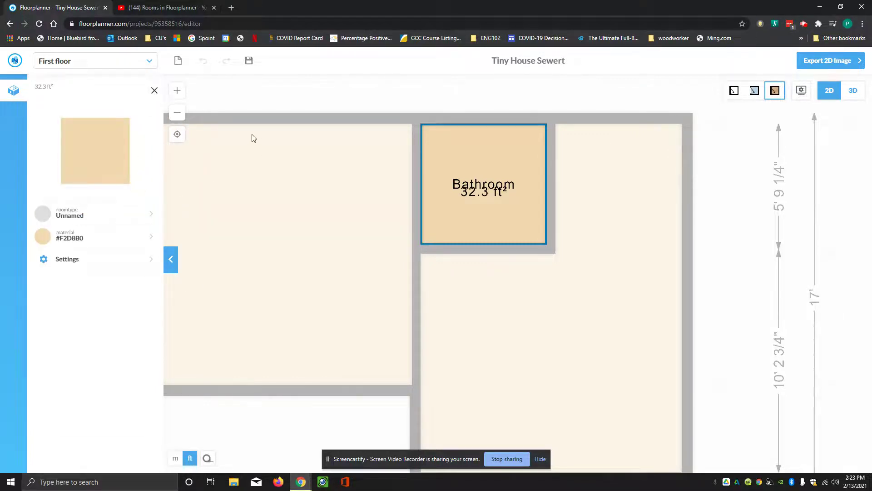
{"action": "left_click", "coordinate": [154, 92]}
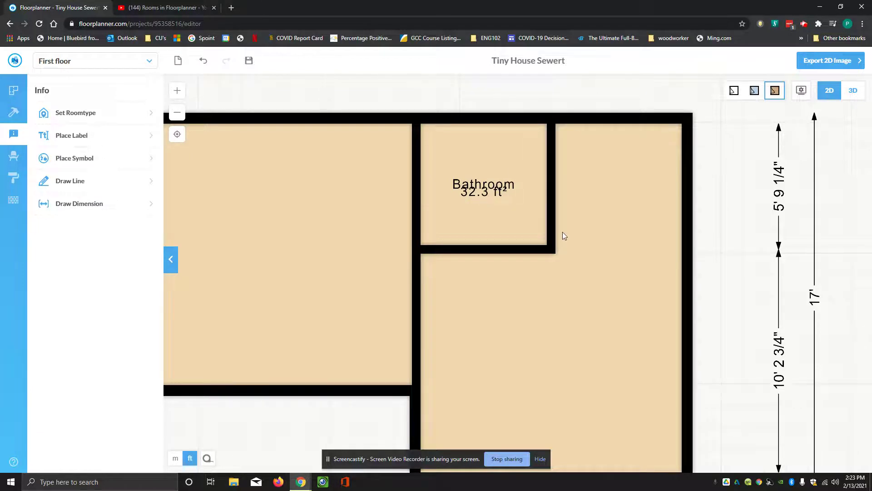
Select the coloured bathroom and enable its room size so the label includes the area.
{"action": "left_click", "coordinate": [806, 25]}
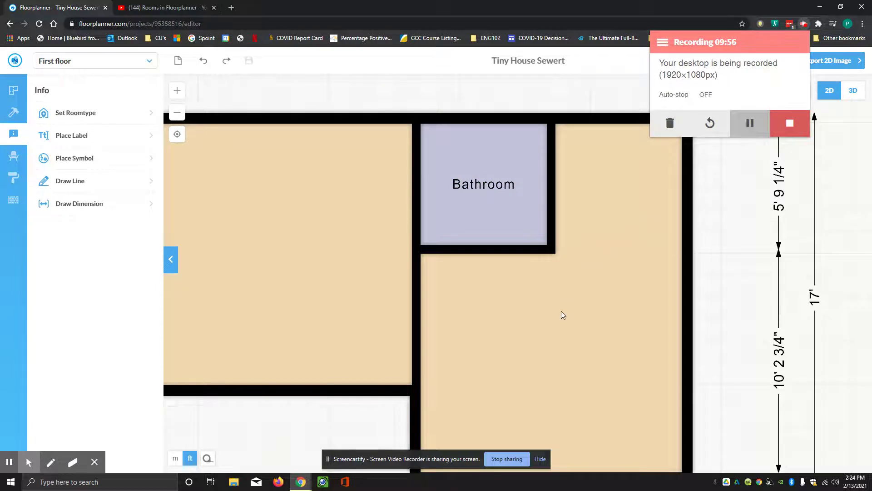
{"action": "left_click", "coordinate": [544, 96]}
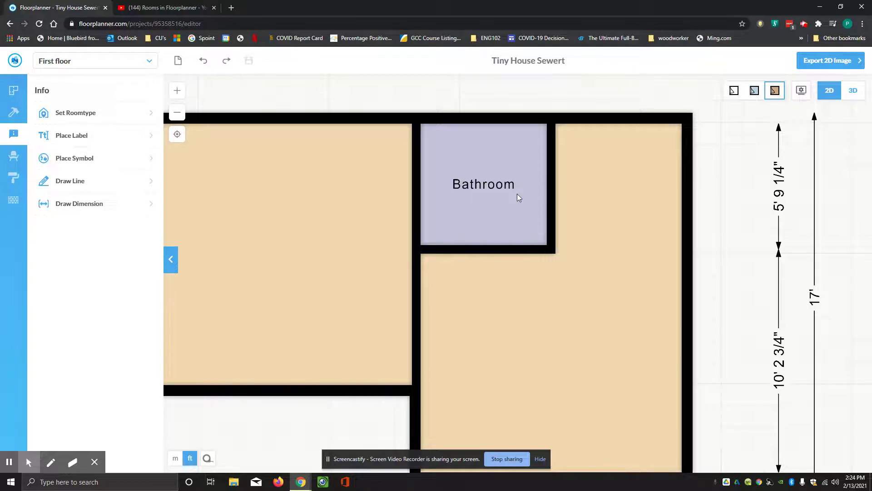
{"action": "left_click", "coordinate": [522, 215]}
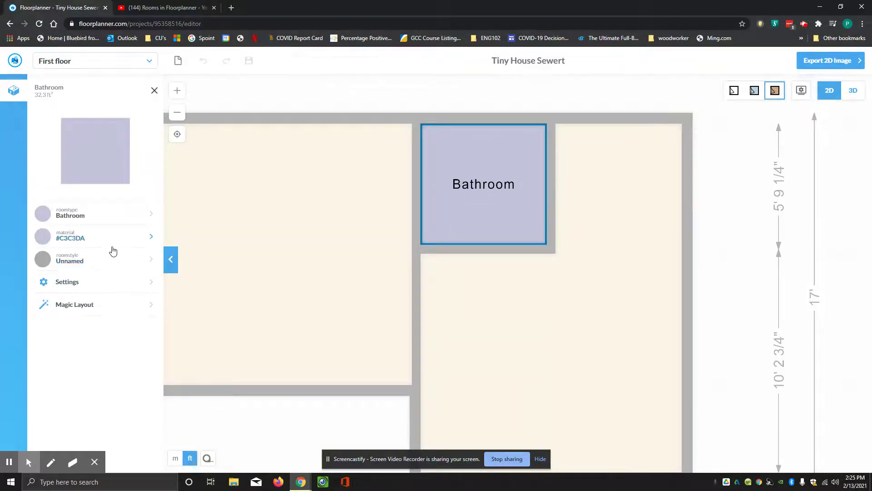
{"action": "left_click", "coordinate": [100, 284]}
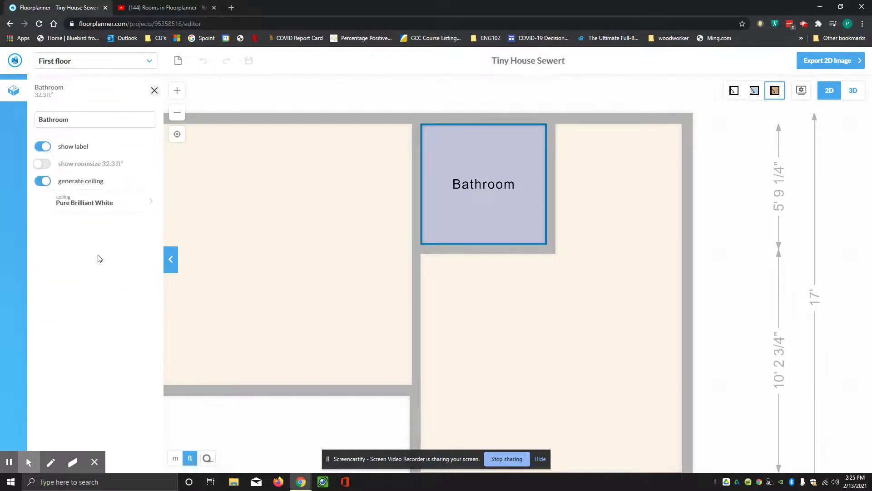
{"action": "left_click", "coordinate": [41, 165]}
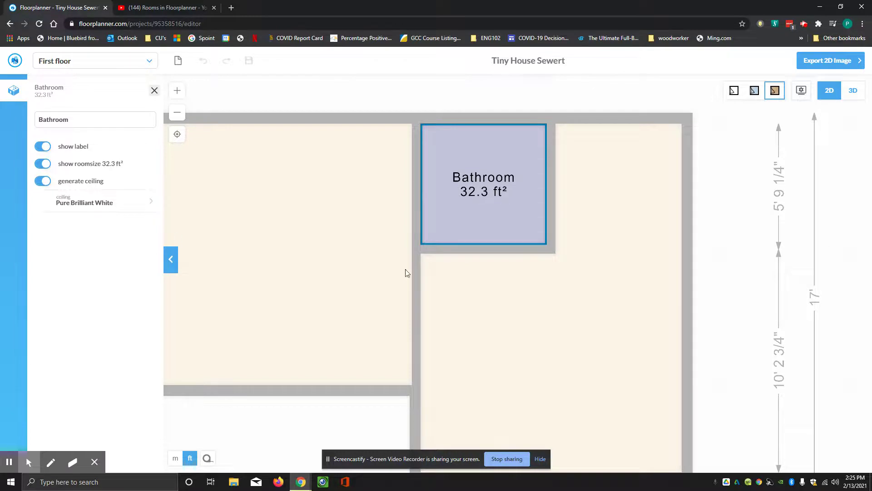
Leave the bathroom's properties and assign the closet room type from the house category to the small area beside the bathroom.
{"action": "left_click", "coordinate": [154, 91]}
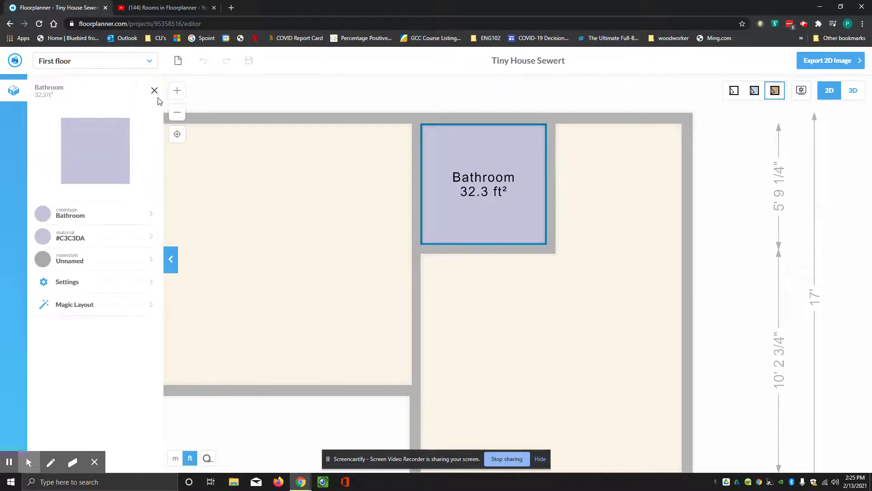
{"action": "left_click", "coordinate": [154, 92]}
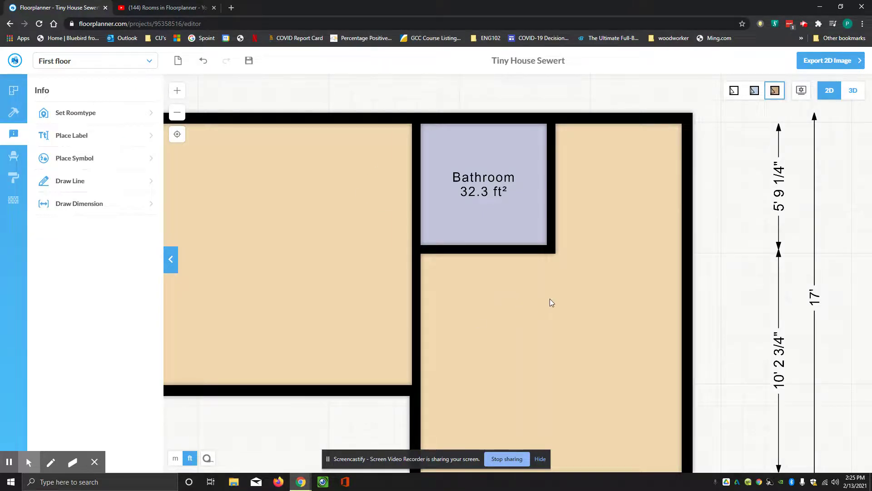
{"action": "left_click", "coordinate": [618, 166]}
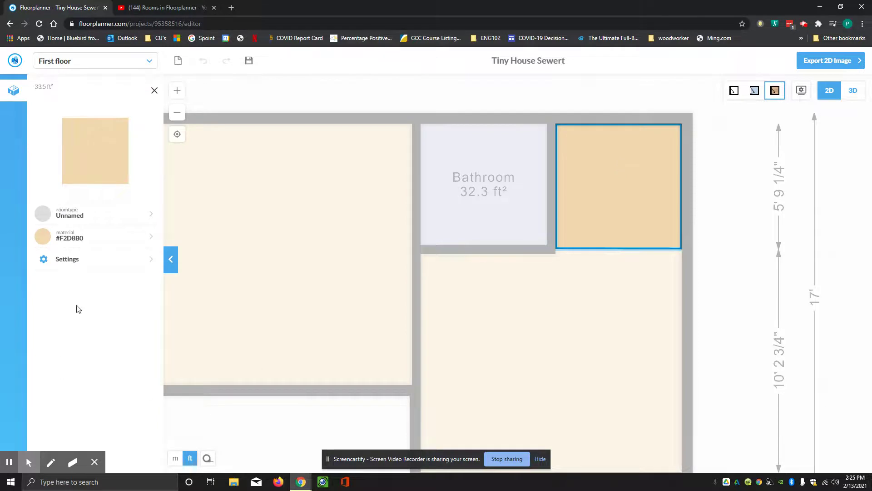
{"action": "left_click", "coordinate": [106, 215]}
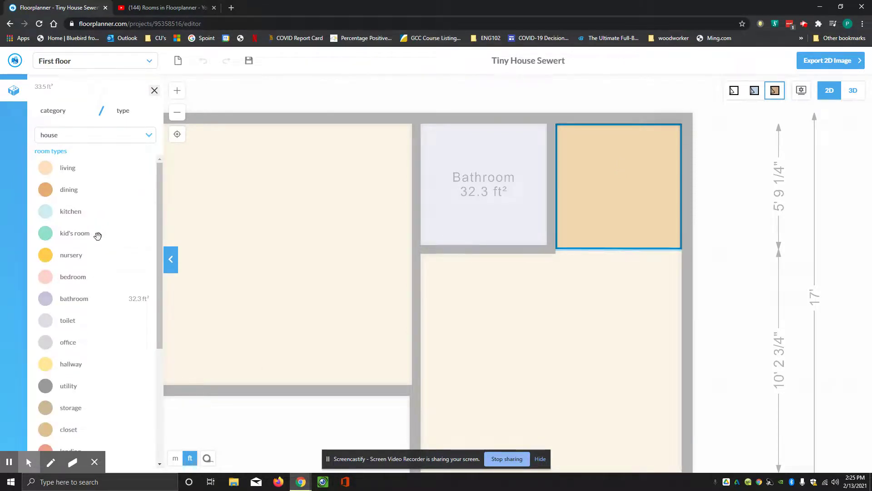
{"action": "scroll", "coordinate": [89, 238], "scroll_direction": "down", "scroll_amount": 1}
{"action": "scroll", "coordinate": [90, 245], "scroll_direction": "up", "scroll_amount": 1}
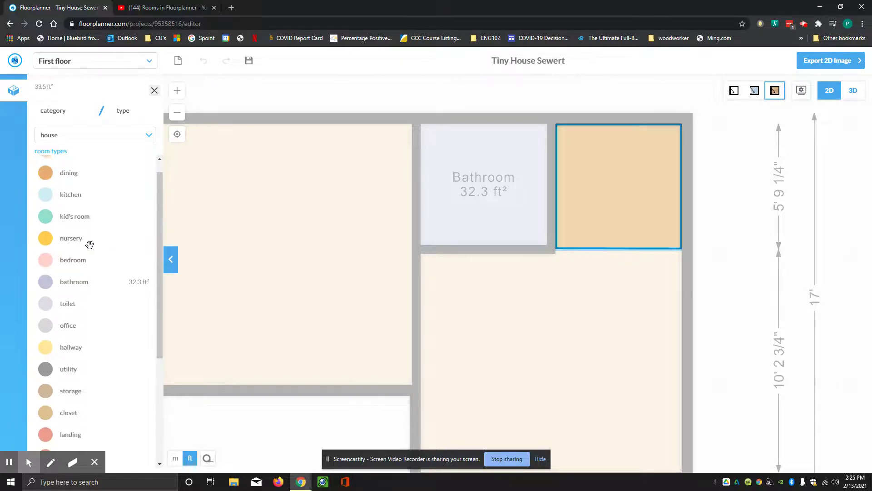
{"action": "scroll", "coordinate": [87, 245], "scroll_direction": "down", "scroll_amount": 2}
{"action": "left_click_drag", "start_coordinate": [47, 343], "coordinate": [619, 163]}
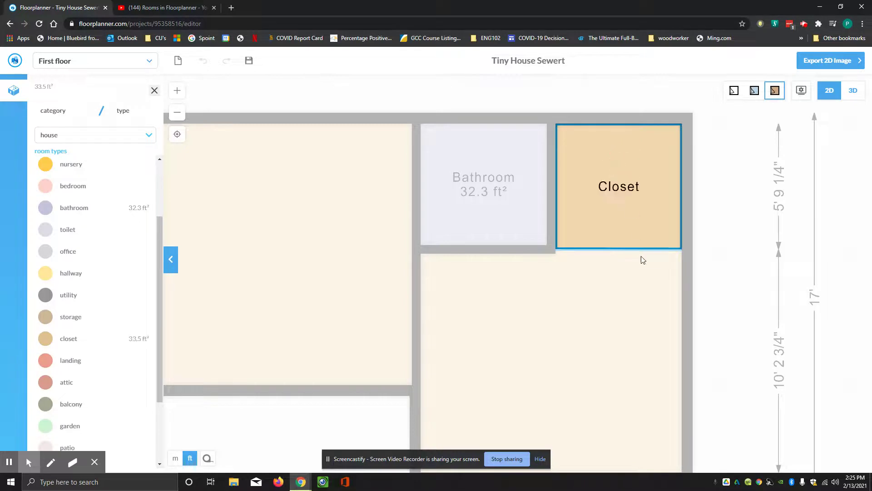
{"action": "left_click", "coordinate": [155, 91]}
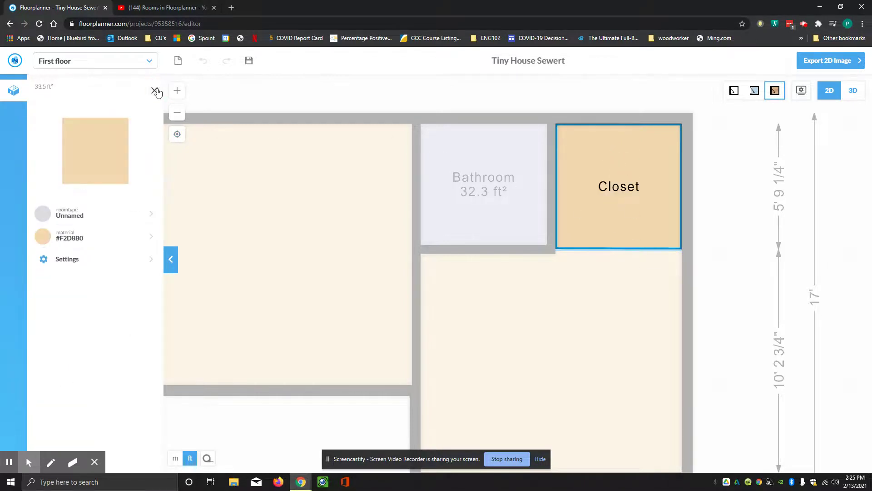
{"action": "left_click", "coordinate": [154, 92]}
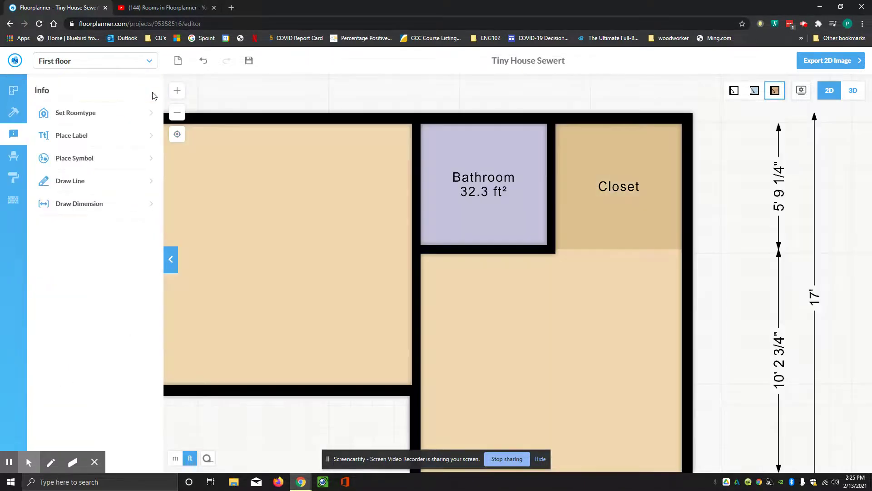
Show the room size in the closet's label and leave the room's properties.
{"action": "left_click", "coordinate": [637, 213]}
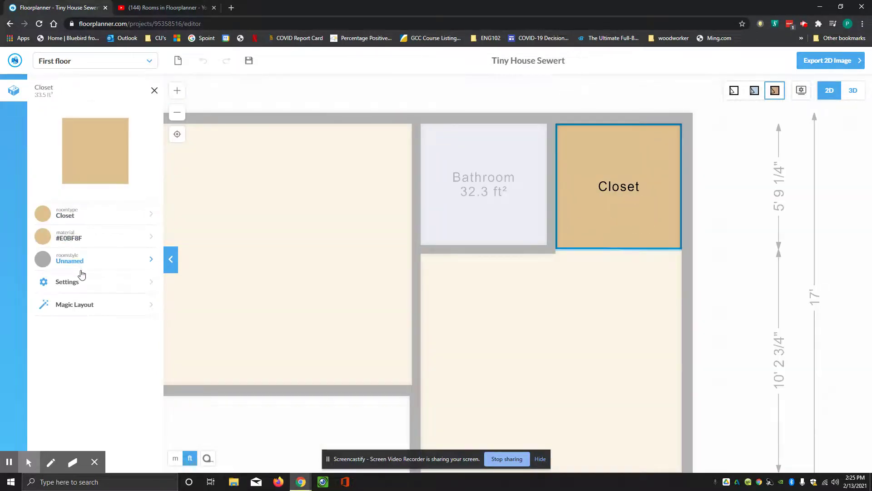
{"action": "left_click", "coordinate": [70, 282]}
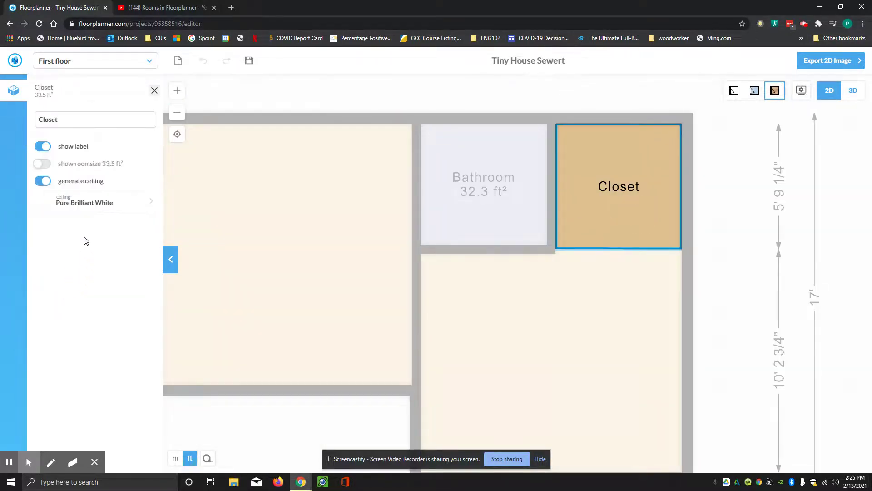
{"action": "left_click", "coordinate": [43, 164]}
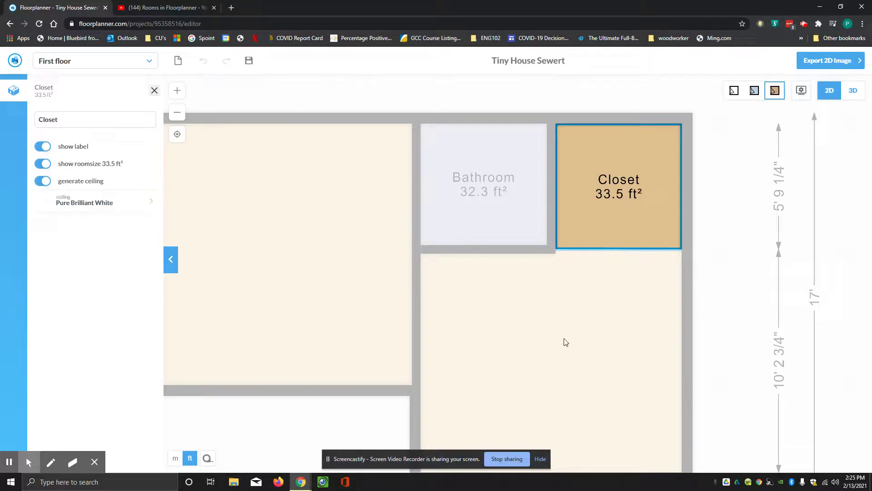
{"action": "left_click", "coordinate": [155, 91]}
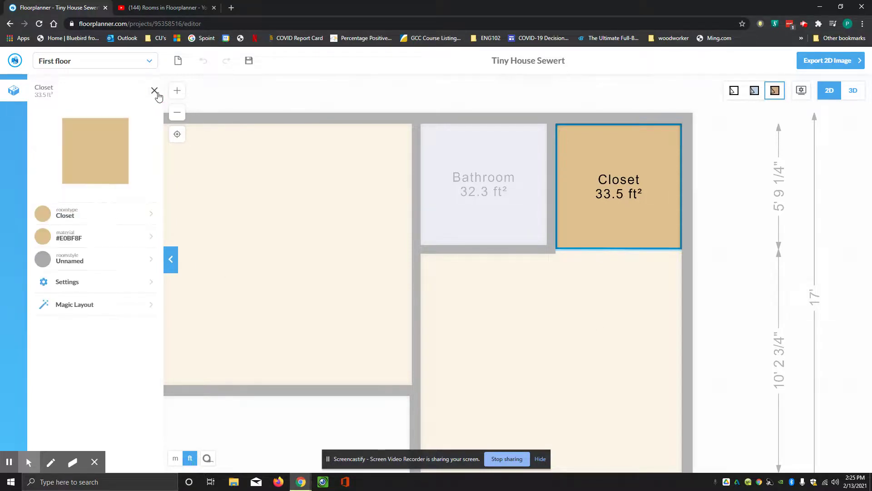
{"action": "left_click", "coordinate": [155, 91]}
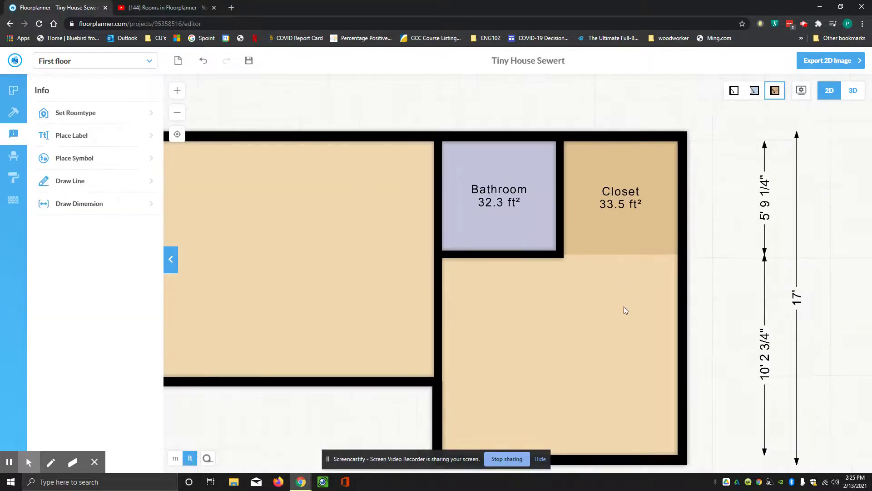
Assign the bedroom room type from the house category to the large room below the bathroom and closet.
{"action": "left_click_drag", "start_coordinate": [594, 370], "coordinate": [577, 316]}
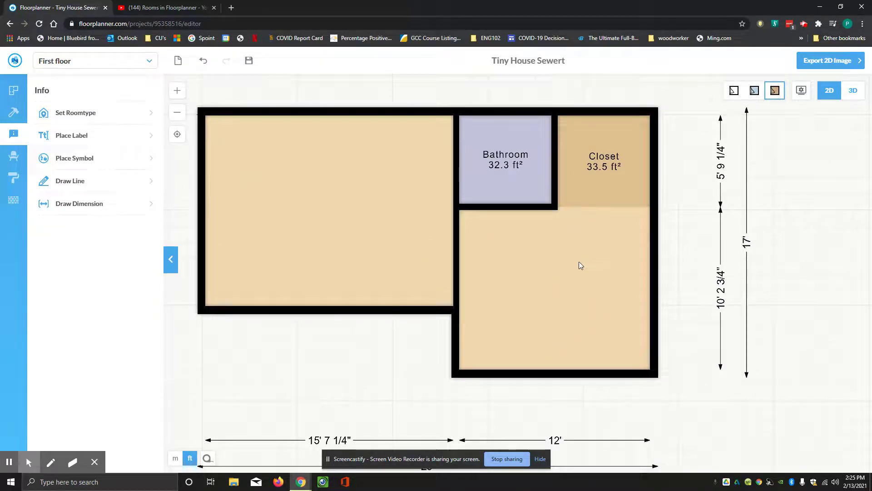
{"action": "left_click", "coordinate": [551, 279]}
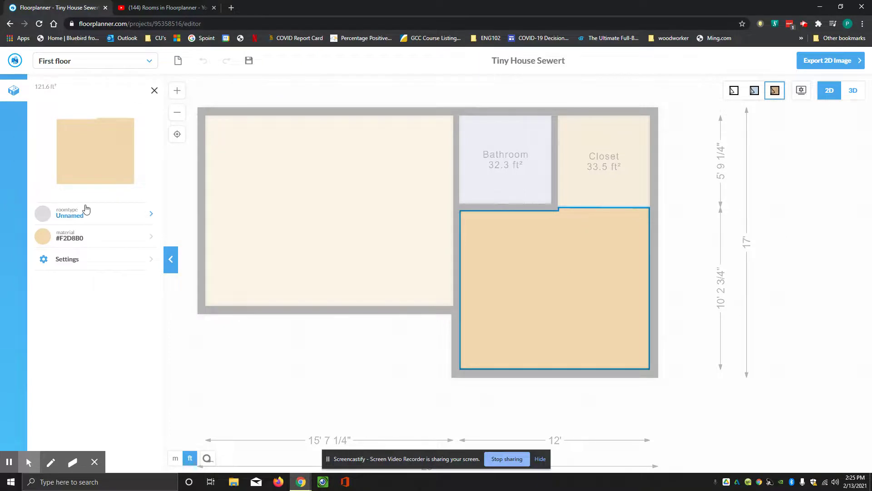
{"action": "left_click", "coordinate": [80, 219]}
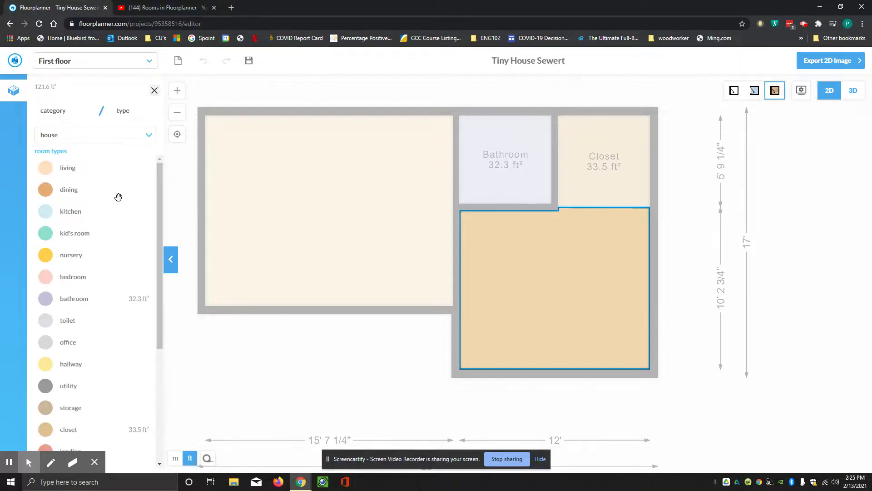
{"action": "scroll", "coordinate": [113, 205], "scroll_direction": "down", "scroll_amount": 2}
{"action": "left_click", "coordinate": [81, 188]}
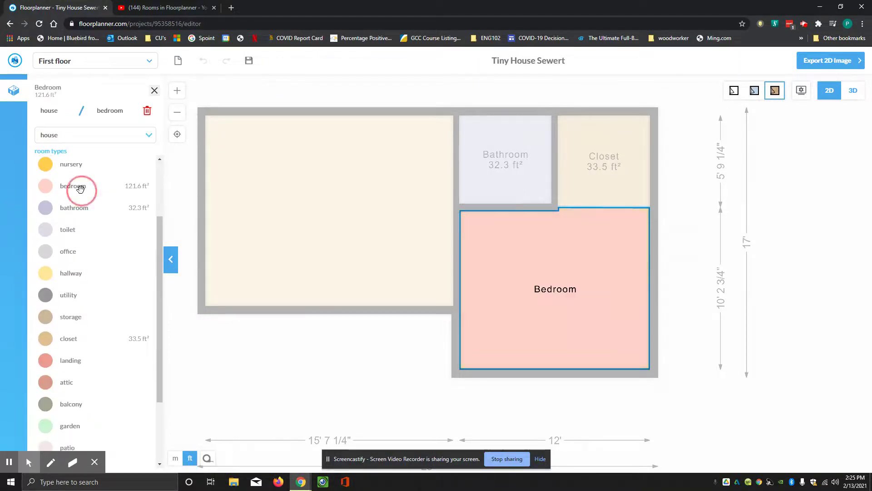
{"action": "left_click", "coordinate": [155, 91]}
{"action": "left_click", "coordinate": [154, 92]}
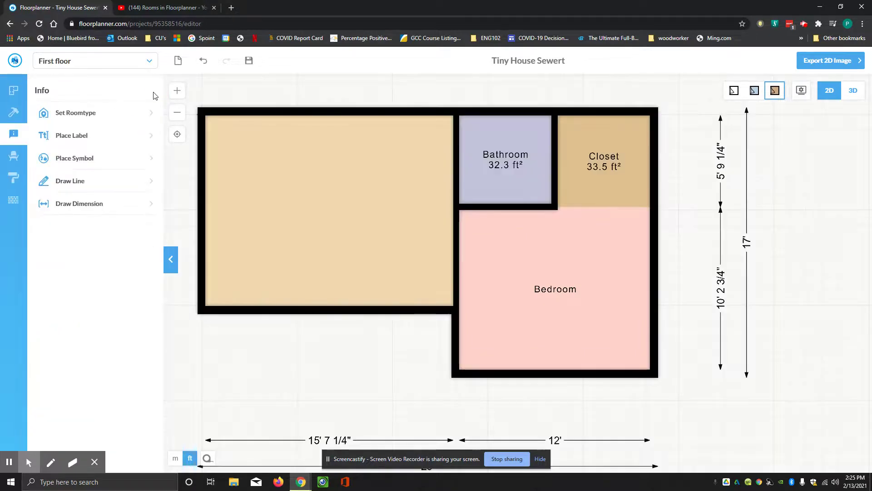
Show the room size in the bedroom's label and leave the room's properties.
{"action": "left_click", "coordinate": [534, 291]}
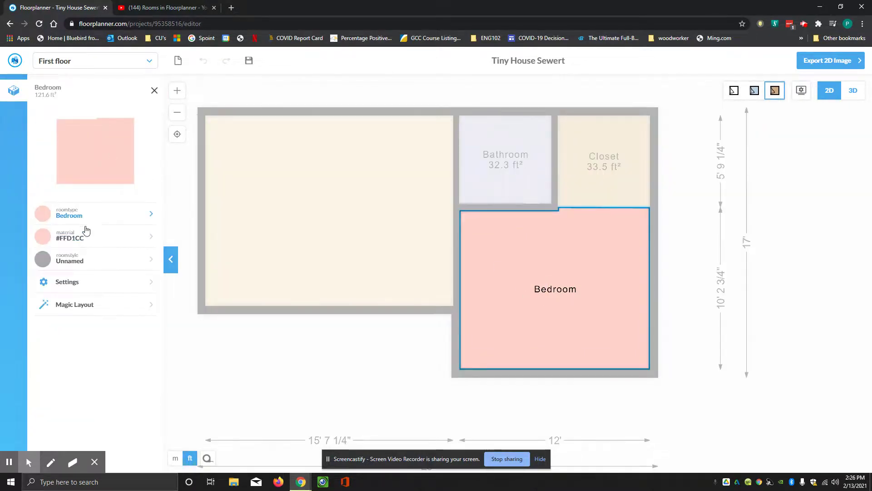
{"action": "left_click", "coordinate": [86, 259]}
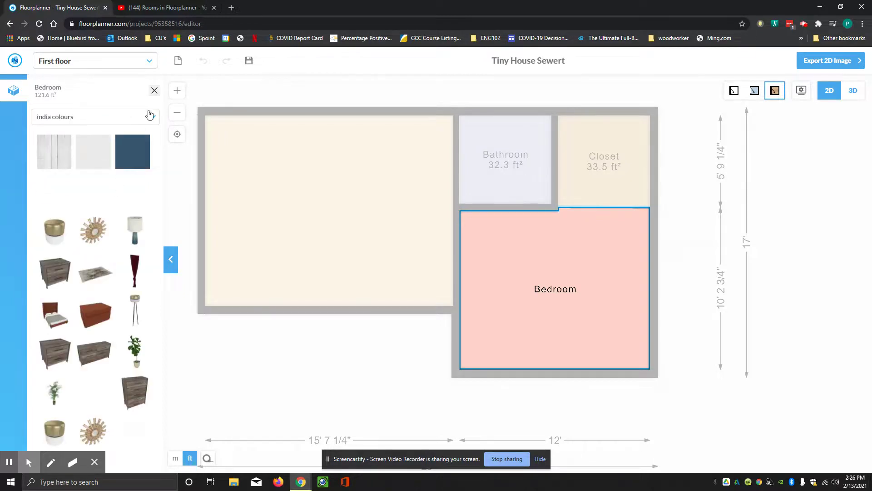
{"action": "left_click", "coordinate": [154, 91]}
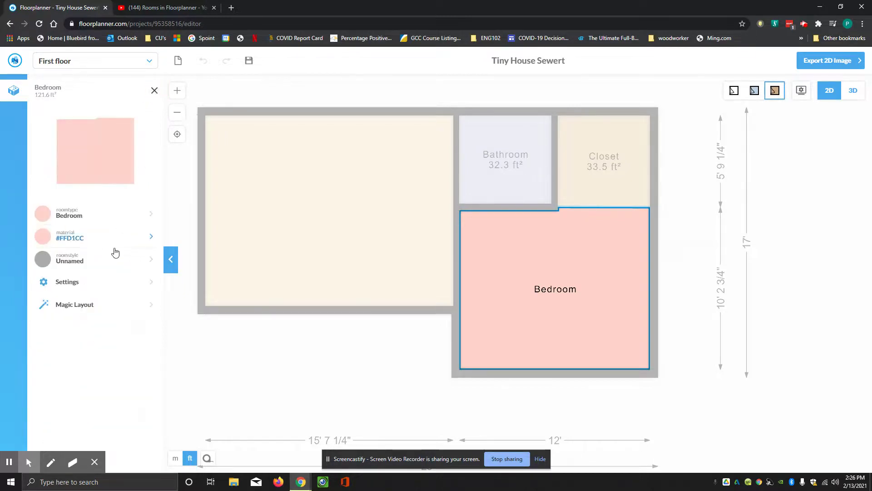
{"action": "left_click", "coordinate": [78, 290]}
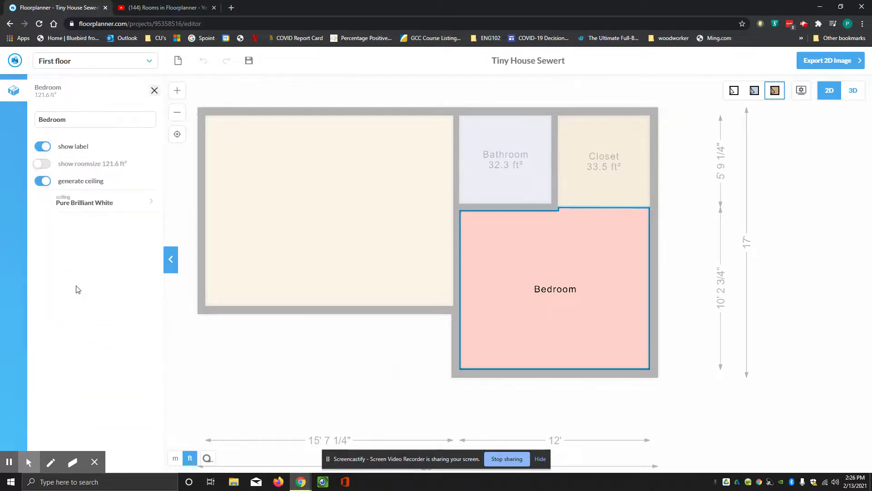
{"action": "left_click", "coordinate": [43, 164]}
{"action": "key", "text": "Escape"}
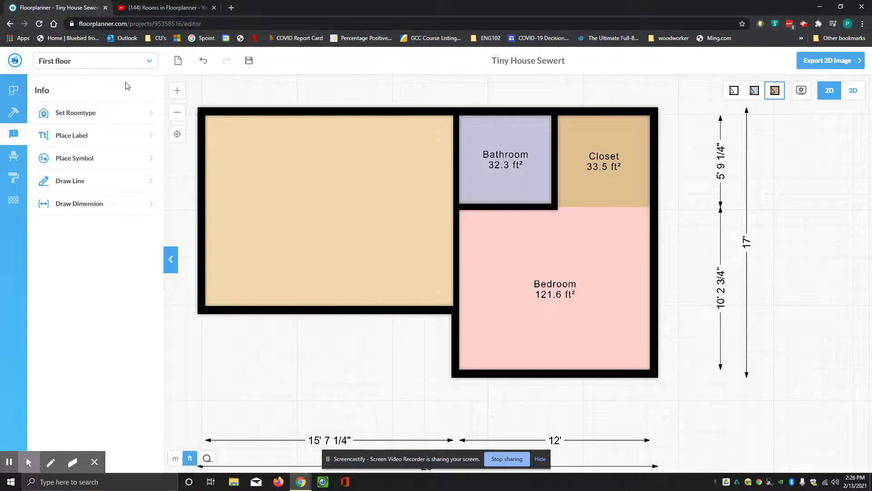
Draw a narrow room with 0 wall thickness across the large unlabelled room as an invisible divider, about 7' 4" from its outer side wall.
{"action": "left_click", "coordinate": [18, 112]}
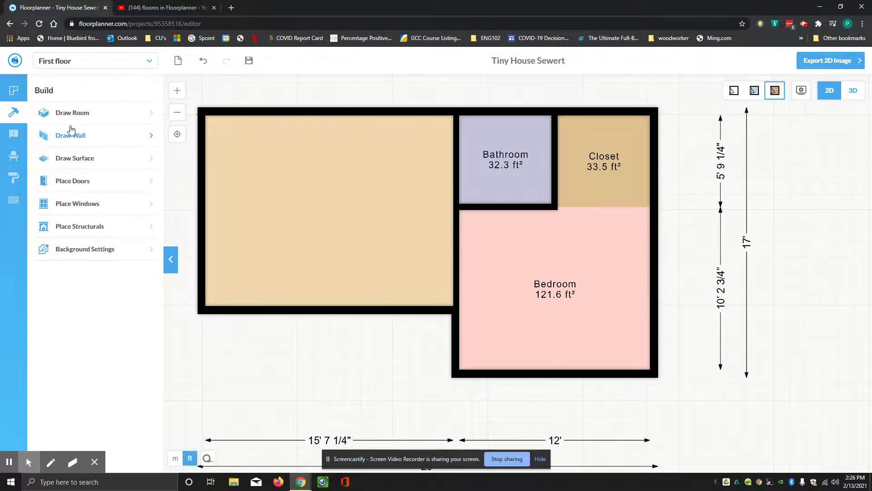
{"action": "left_click", "coordinate": [82, 113]}
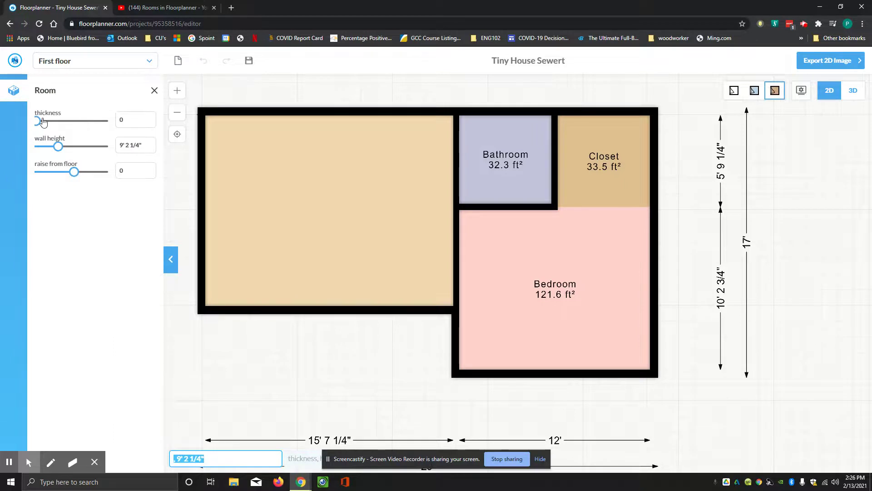
{"action": "mouse_move", "coordinate": [327, 309]}
{"action": "left_mouse_down"}
{"action": "mouse_move", "coordinate": [339, 148]}
{"action": "mouse_move", "coordinate": [321, 111]}
{"action": "left_mouse_up"}
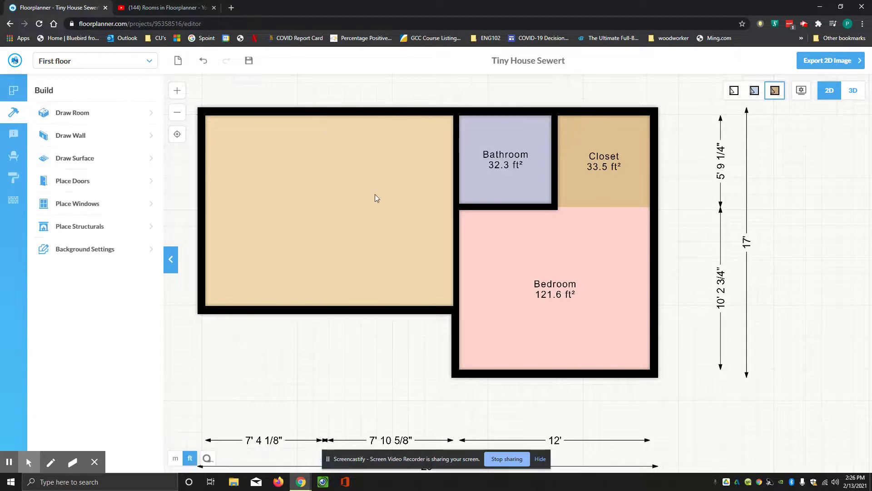
Inspect the two invisible divider walls in the large unlabelled room and close their properties.
{"action": "left_click", "coordinate": [330, 182]}
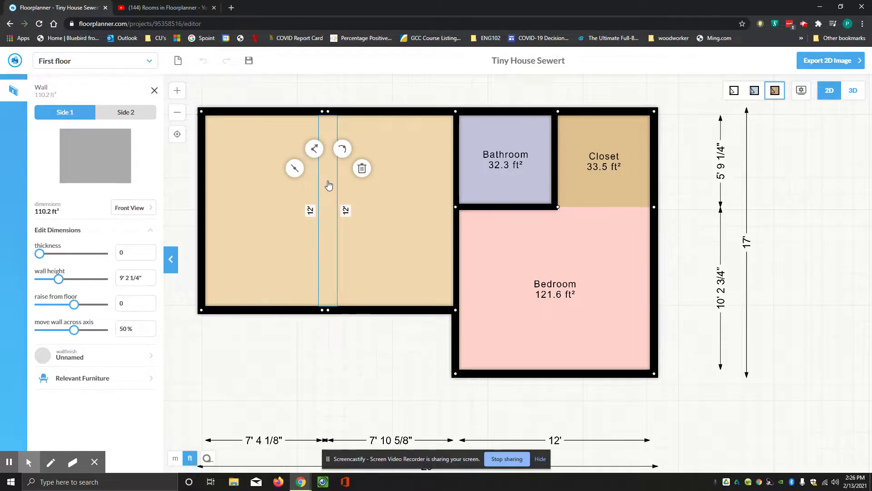
{"action": "left_click", "coordinate": [341, 352]}
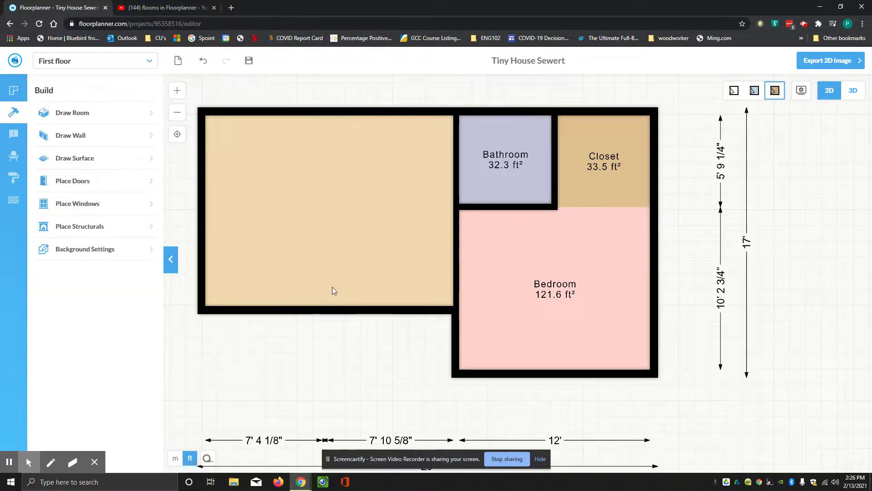
{"action": "left_click", "coordinate": [315, 282]}
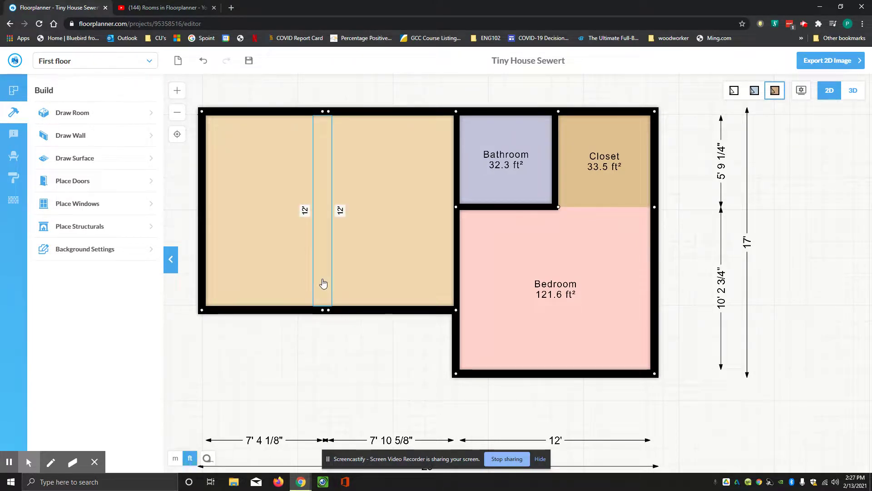
{"action": "left_click", "coordinate": [324, 284]}
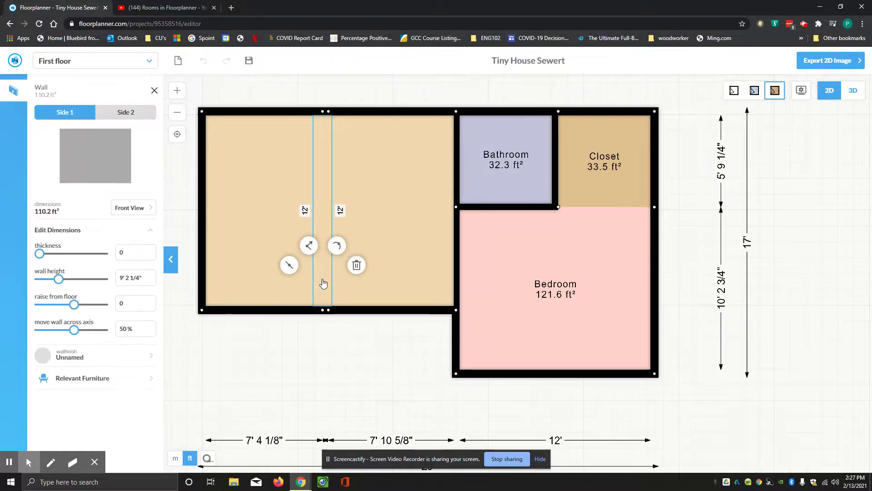
{"action": "left_click", "coordinate": [154, 91]}
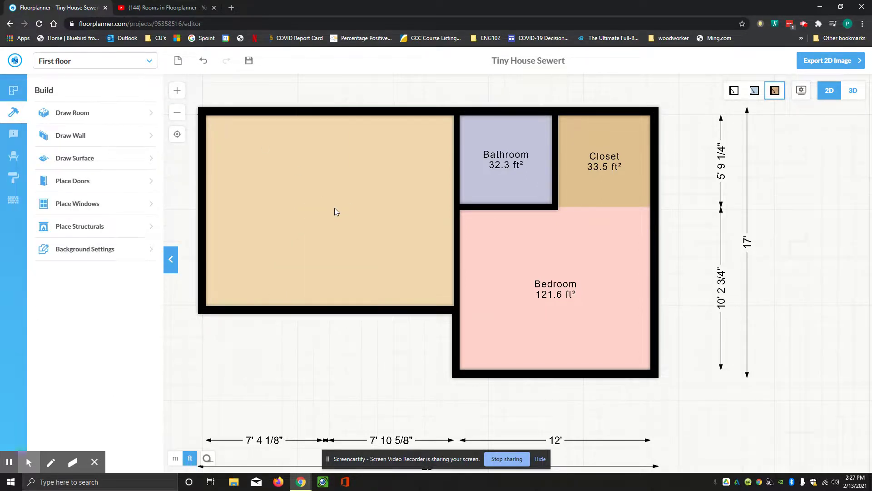
Assign the landing room type from the house category to the divided area next to the bathroom and bedroom.
{"action": "left_click", "coordinate": [393, 207]}
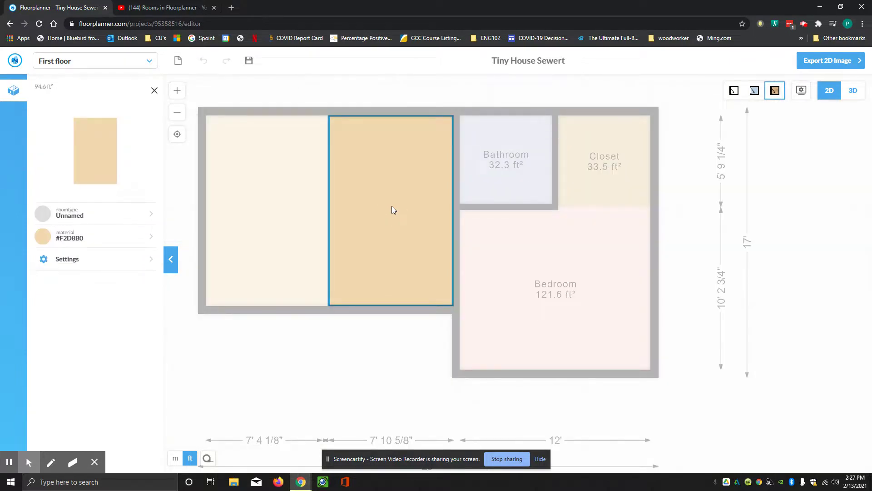
{"action": "left_click", "coordinate": [64, 225]}
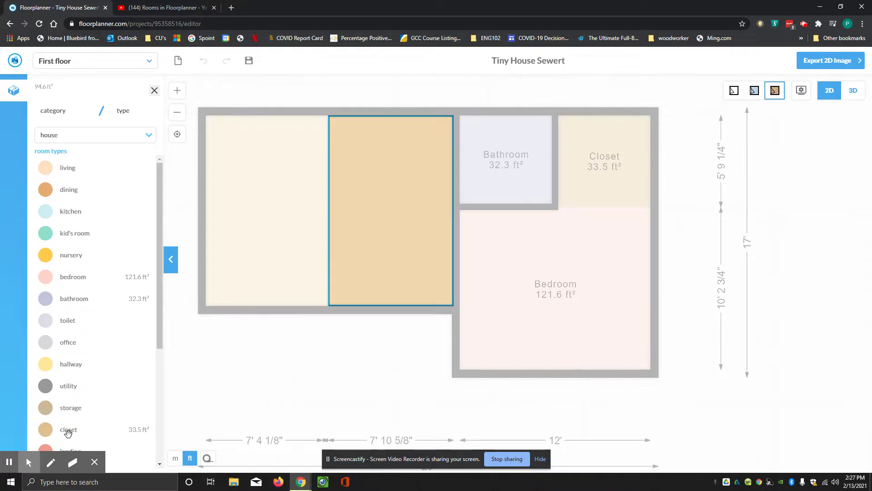
{"action": "left_click_drag", "start_coordinate": [159, 344], "coordinate": [160, 362]}
{"action": "left_click_drag", "start_coordinate": [71, 435], "coordinate": [383, 186]}
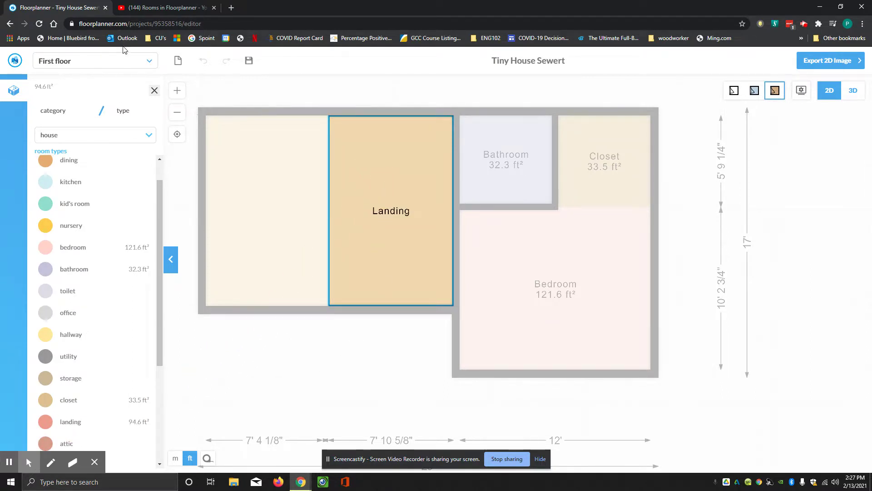
{"action": "left_click", "coordinate": [155, 93]}
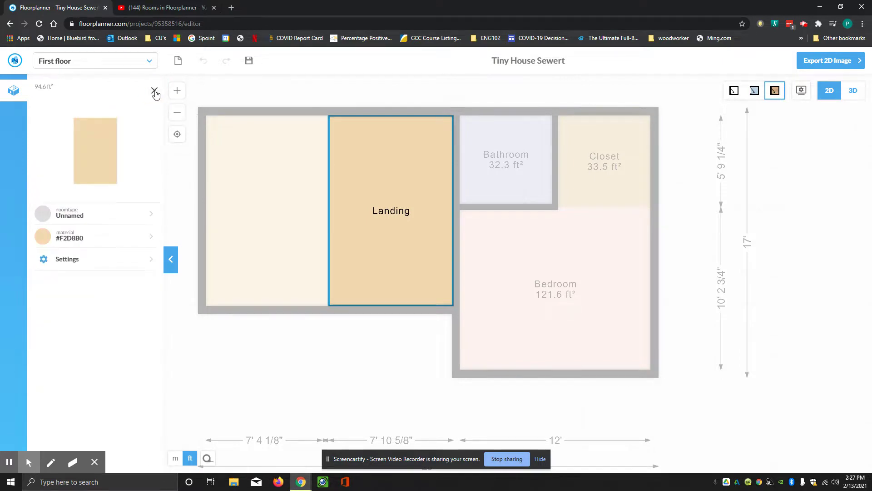
Change the landing area's room type to living from the house category and close the room's properties.
{"action": "left_click", "coordinate": [155, 92]}
{"action": "left_click", "coordinate": [389, 240]}
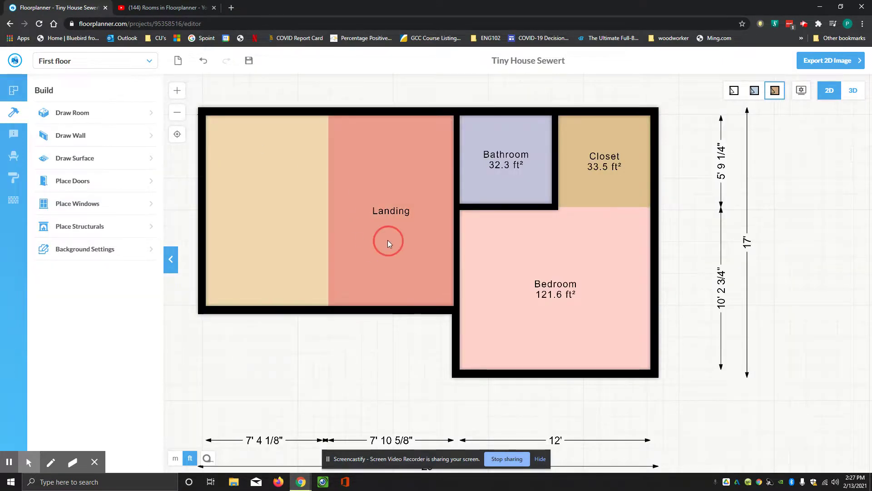
{"action": "left_click", "coordinate": [99, 216]}
{"action": "scroll", "coordinate": [120, 318], "scroll_direction": "down", "scroll_amount": 2}
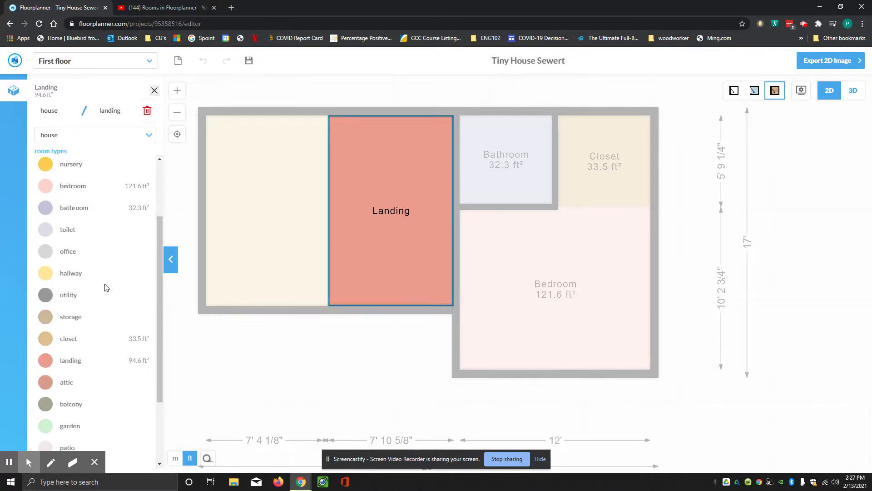
{"action": "scroll", "coordinate": [87, 226], "scroll_direction": "up", "scroll_amount": 2}
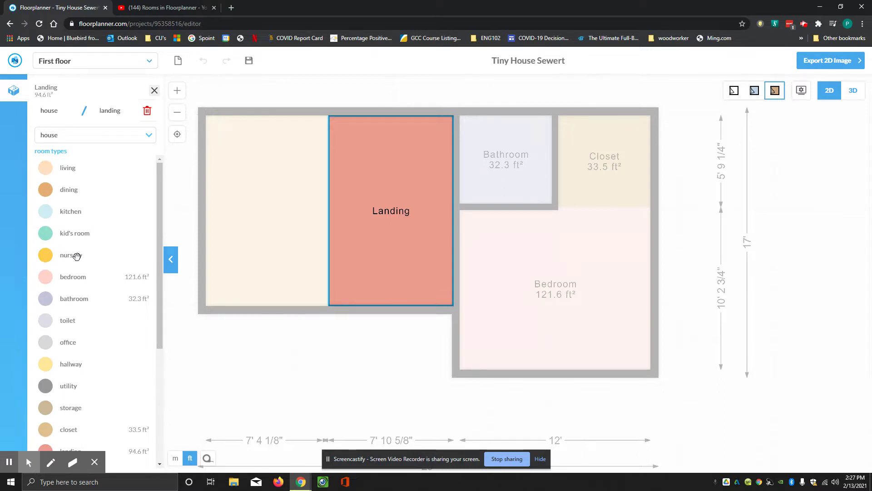
{"action": "left_click", "coordinate": [97, 179]}
{"action": "left_click", "coordinate": [415, 217]}
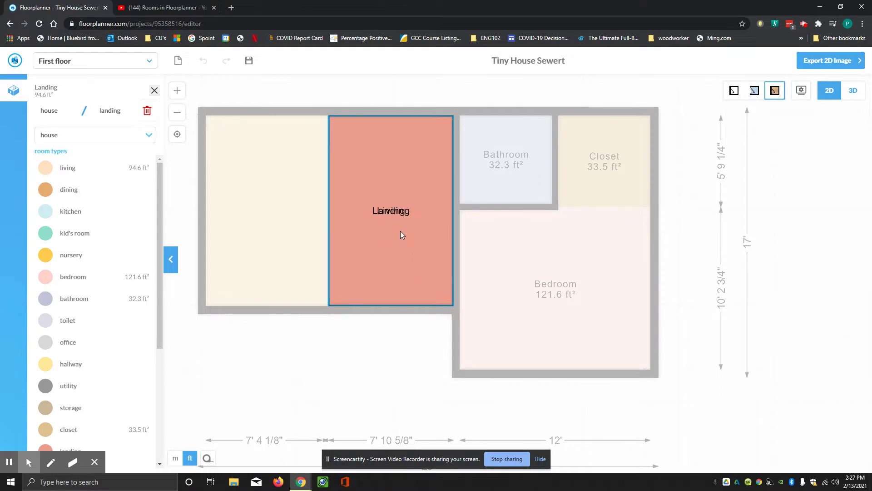
{"action": "left_click", "coordinate": [154, 90]}
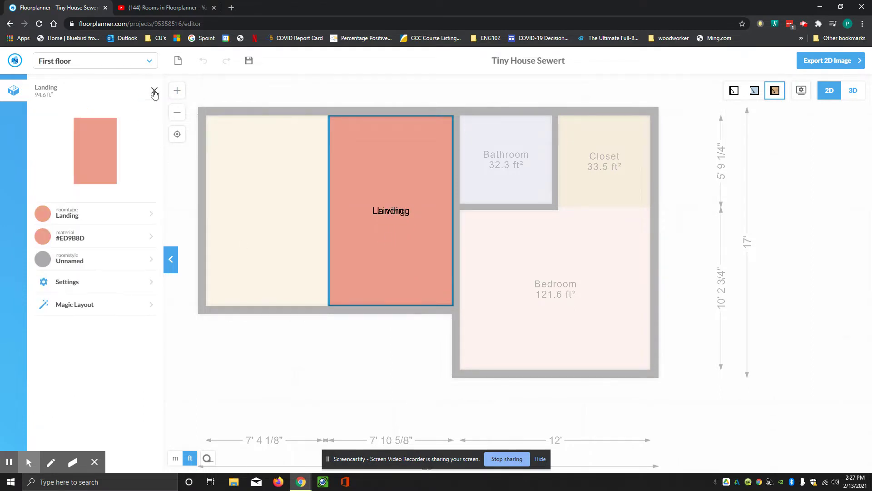
{"action": "left_click", "coordinate": [217, 99]}
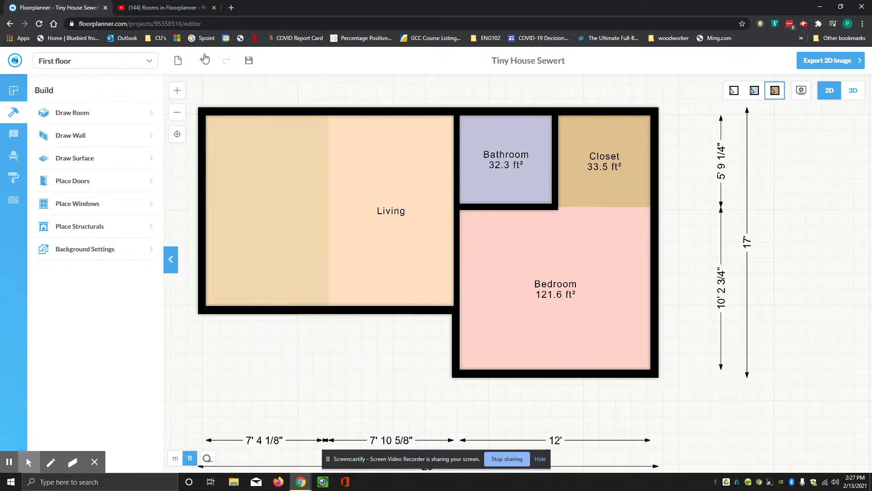
Show the room size in the living area's label and leave the room's properties.
{"action": "left_click", "coordinate": [380, 252]}
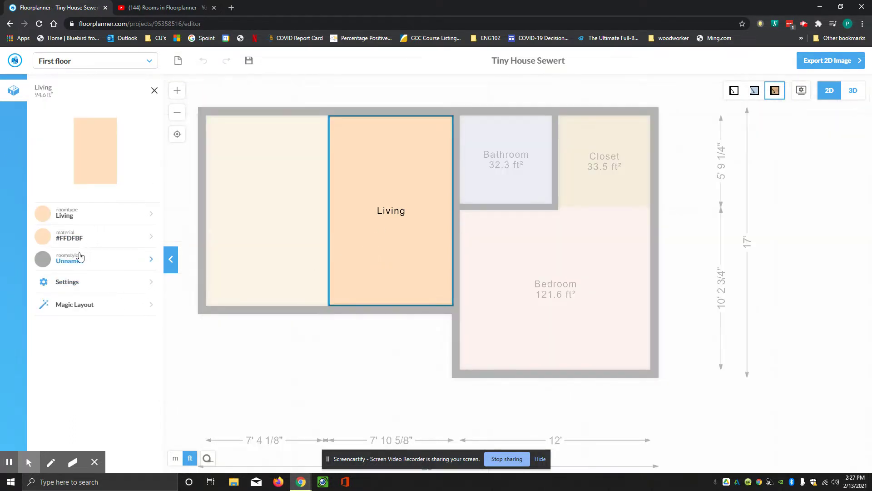
{"action": "left_click", "coordinate": [66, 282]}
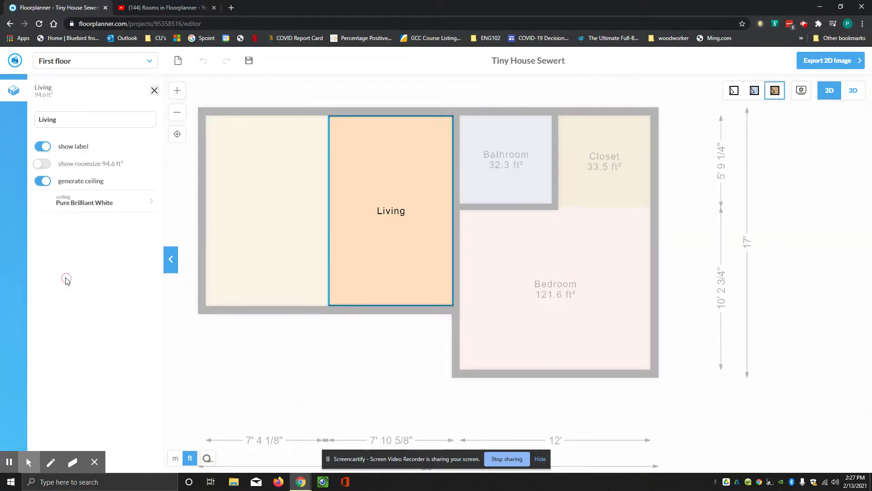
{"action": "left_click", "coordinate": [43, 164]}
{"action": "left_click", "coordinate": [327, 372]}
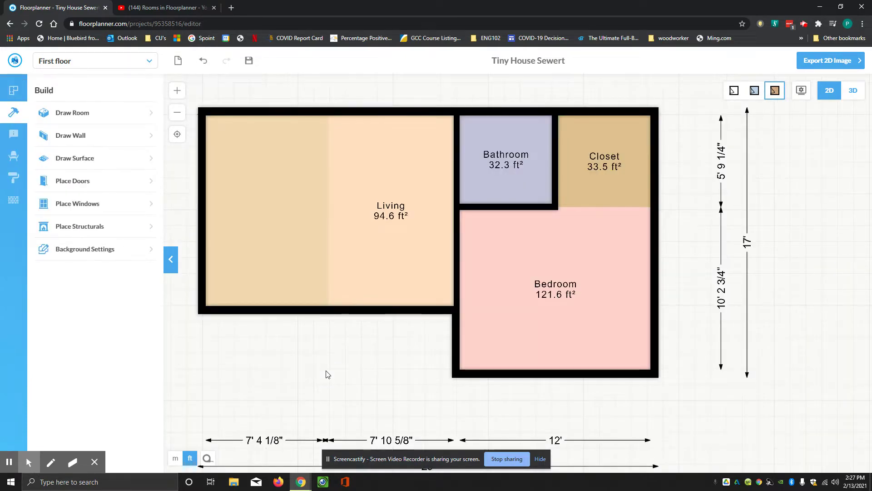
Assign the kitchen room type from the house category to the unlabelled area beside the living area.
{"action": "left_click", "coordinate": [268, 210]}
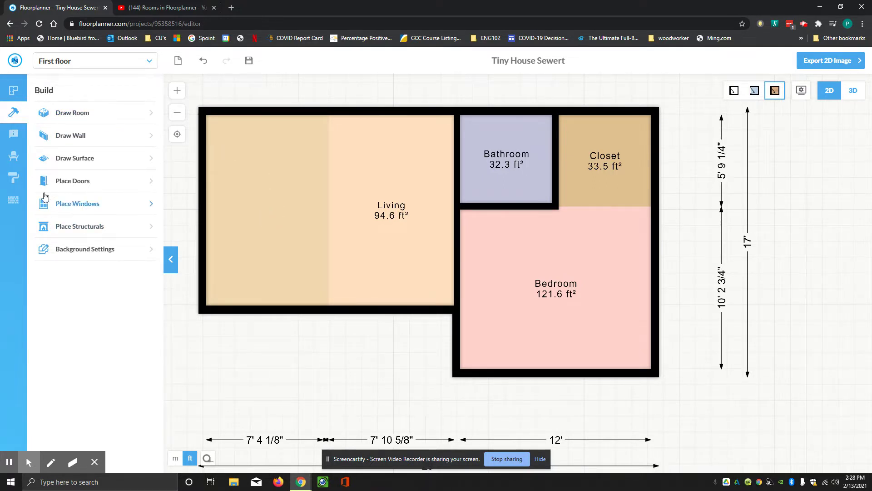
{"action": "left_click", "coordinate": [10, 135]}
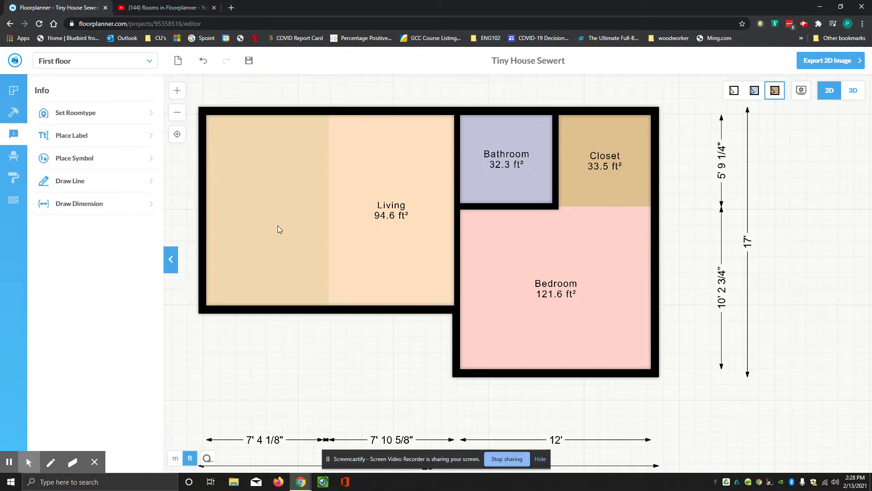
{"action": "scroll", "coordinate": [277, 225], "scroll_direction": "down", "scroll_amount": 1}
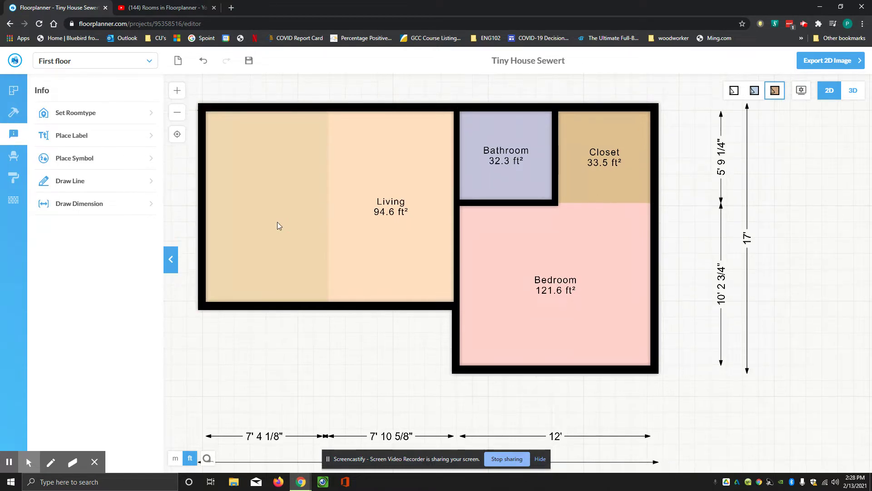
{"action": "left_click", "coordinate": [75, 113]}
{"action": "left_click", "coordinate": [73, 203]}
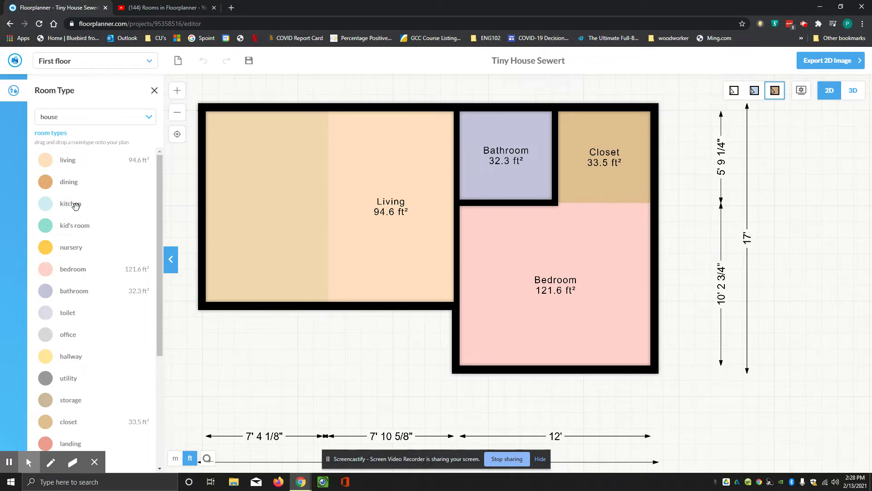
{"action": "left_click_drag", "start_coordinate": [75, 206], "coordinate": [269, 191]}
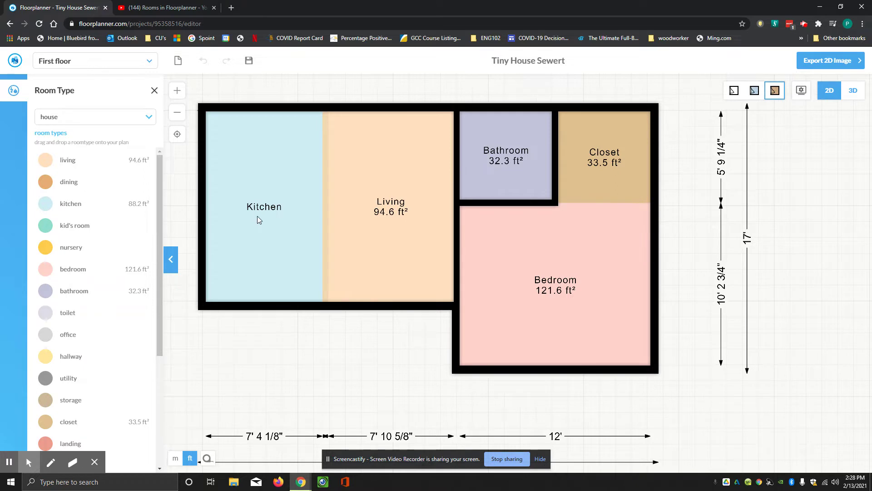
{"action": "left_click", "coordinate": [154, 90]}
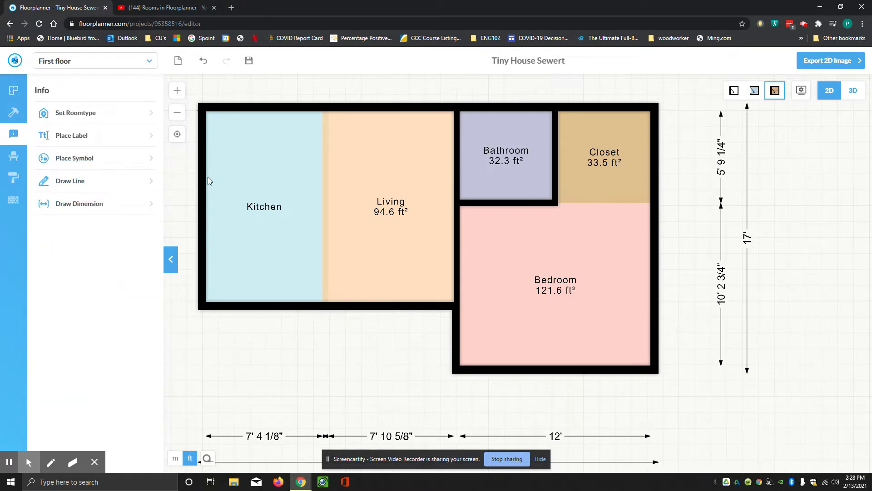
Rename the kitchen area Kitchen/Dining, show the room size in its label and close its properties.
{"action": "left_click", "coordinate": [257, 206]}
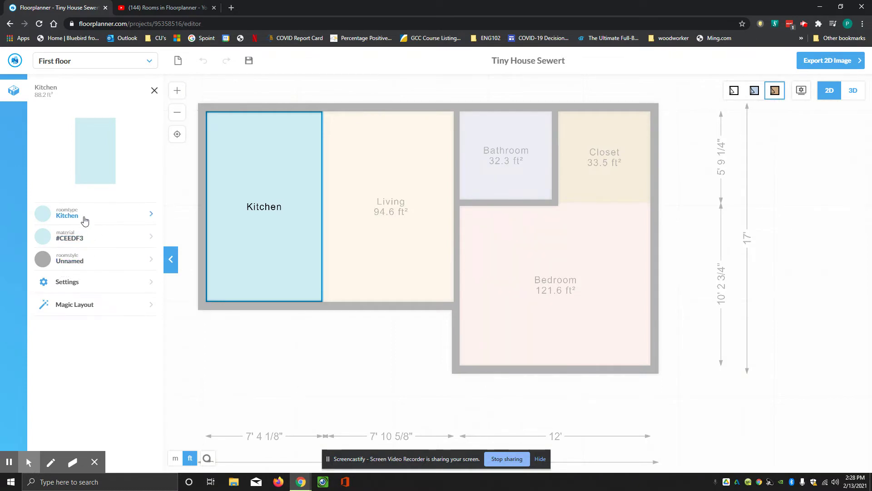
{"action": "left_click", "coordinate": [81, 284]}
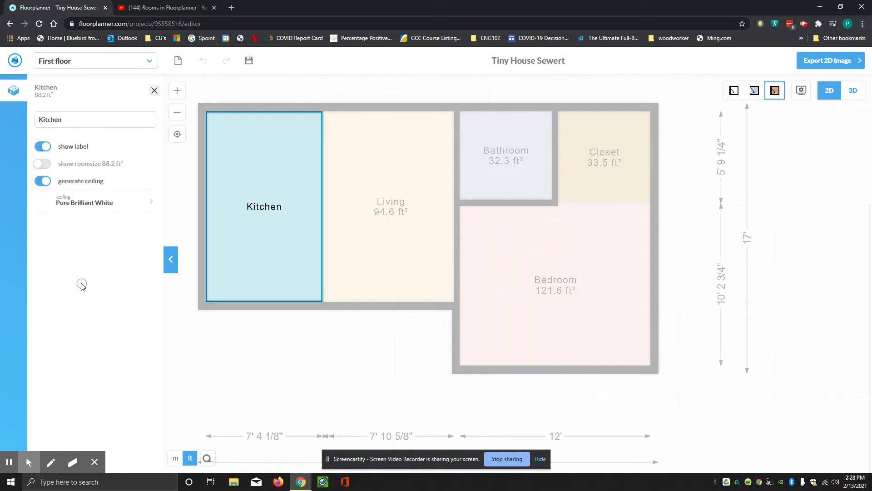
{"action": "left_click", "coordinate": [77, 119]}
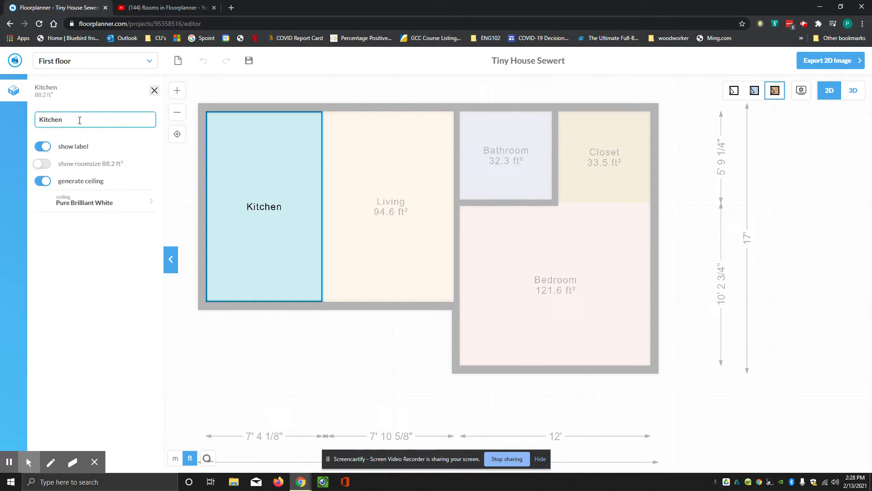
{"action": "type", "text": "/Dining"}
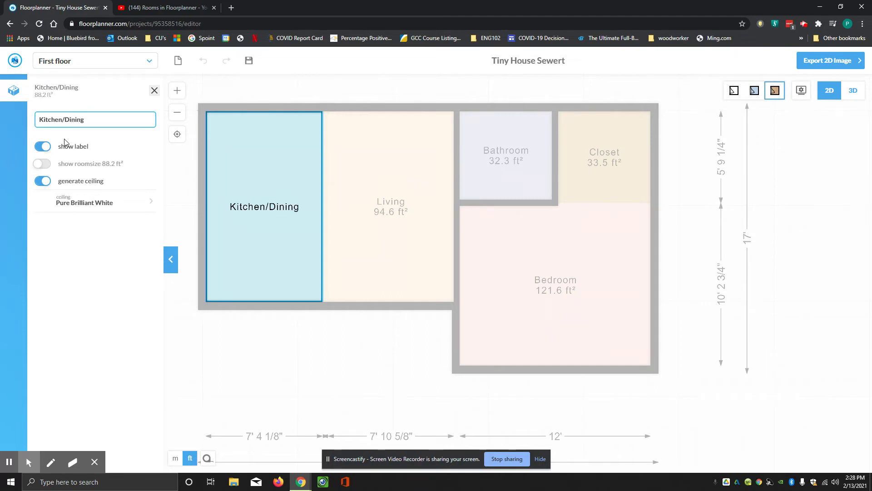
{"action": "left_click", "coordinate": [40, 164]}
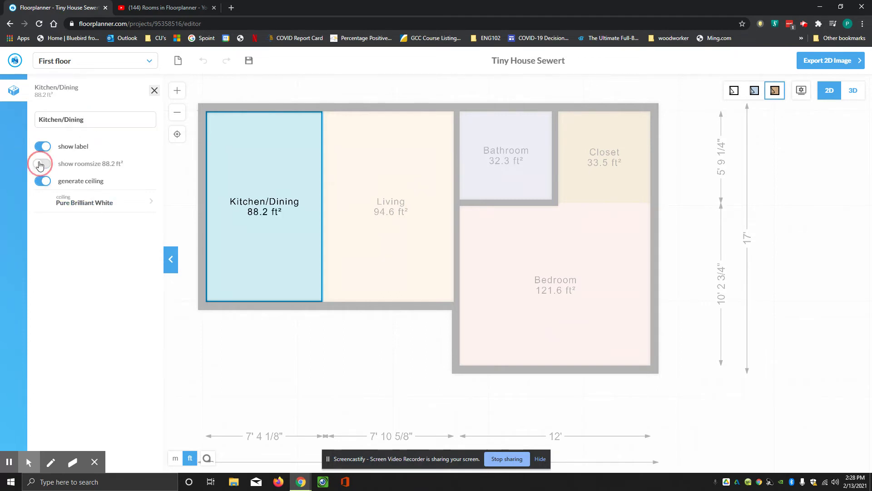
{"action": "left_click", "coordinate": [153, 91]}
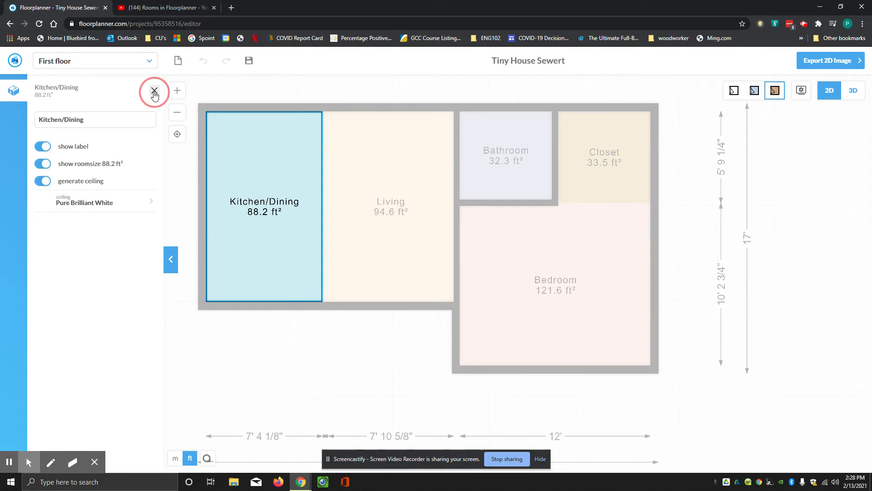
{"action": "left_click", "coordinate": [153, 93]}
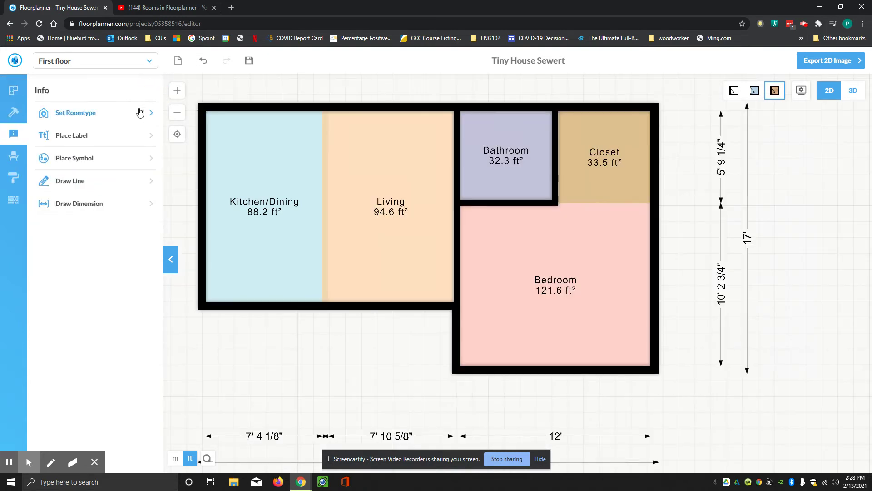